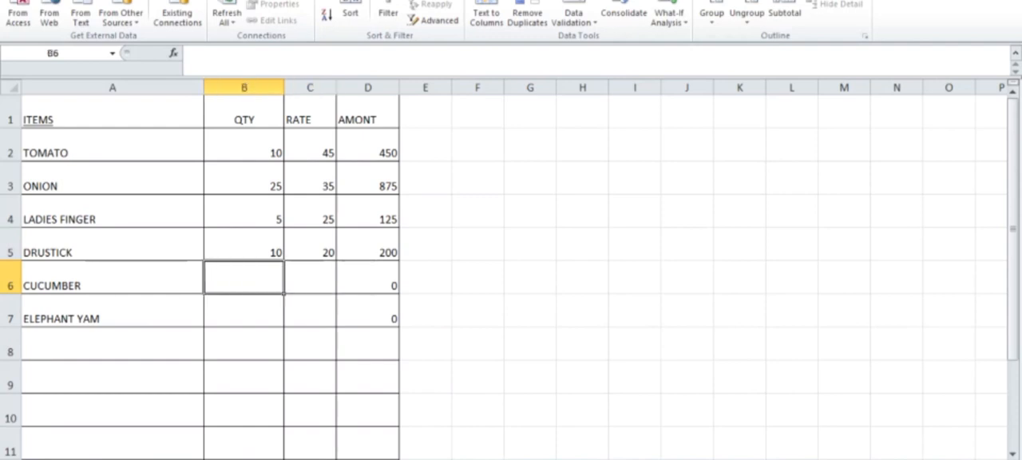
# Enter a quantity of 10 and a rate of 18 for CUCUMBER in row 6
pyautogui.write('10')
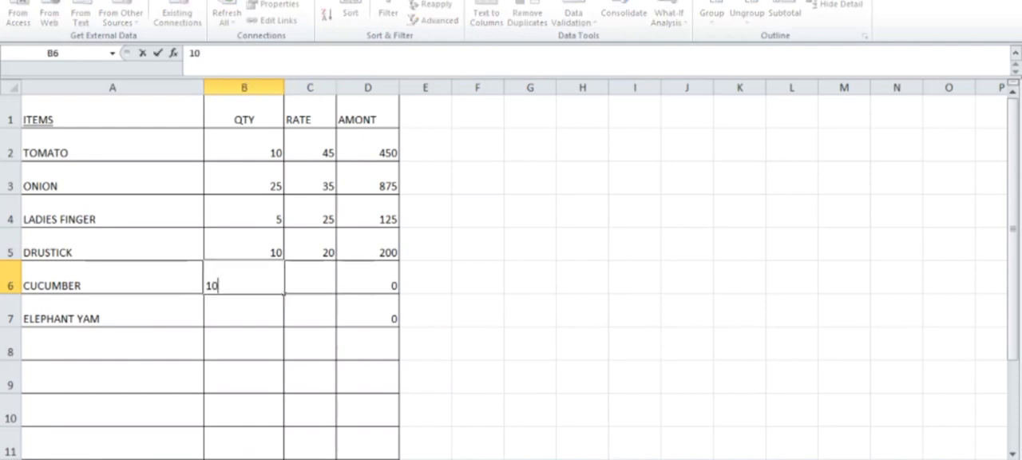
pyautogui.press('Tab')
pyautogui.write('5')
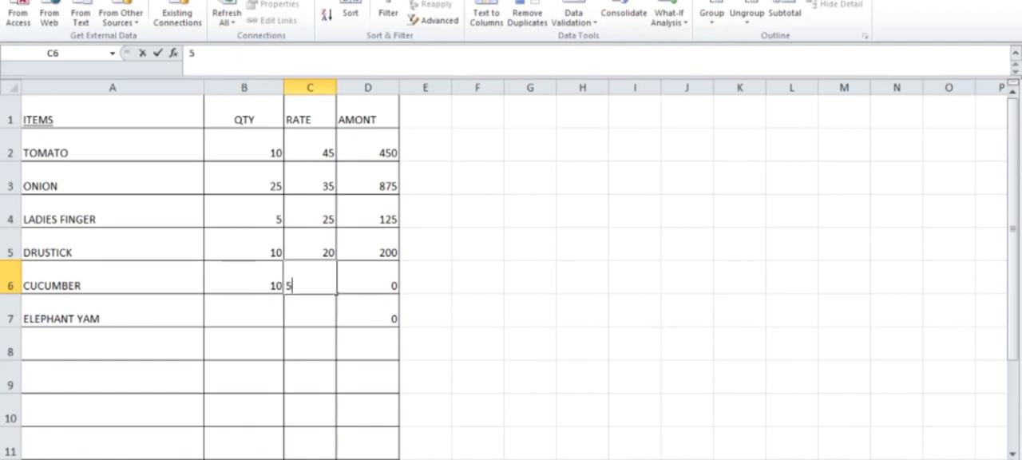
pyautogui.press('Return')
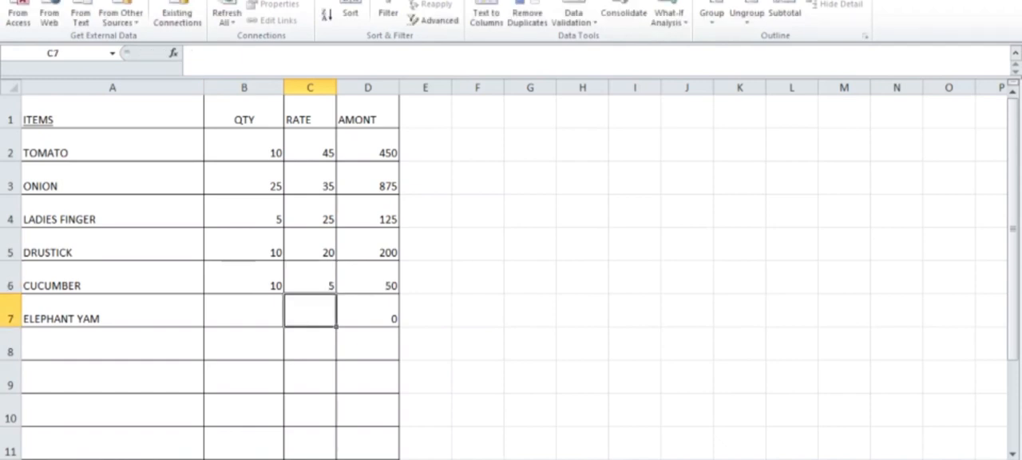
pyautogui.click(309, 277)
pyautogui.write('2')
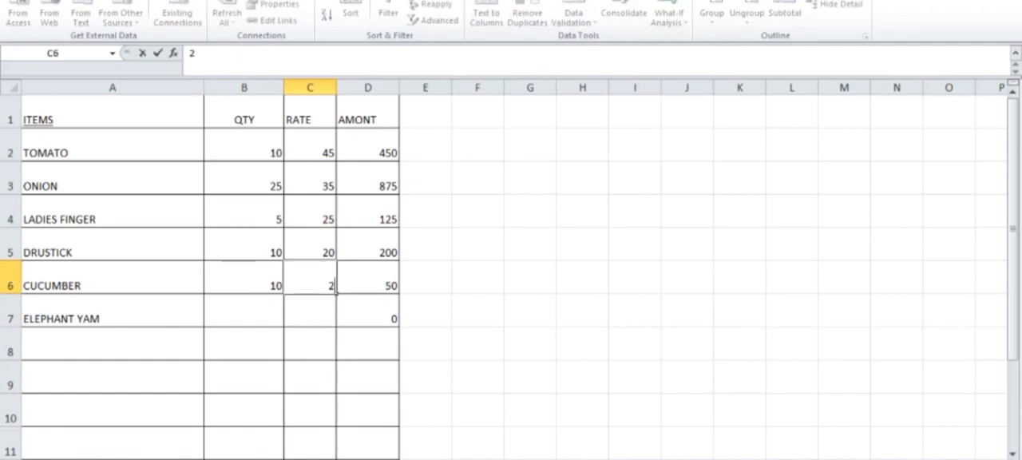
pyautogui.press('BackSpace')
pyautogui.write('18')
pyautogui.press('Return')
# Enter a quantity of 25 and a rate of 10 for ELEPHANT YAM, and select the total cell D8
pyautogui.click(245, 311)
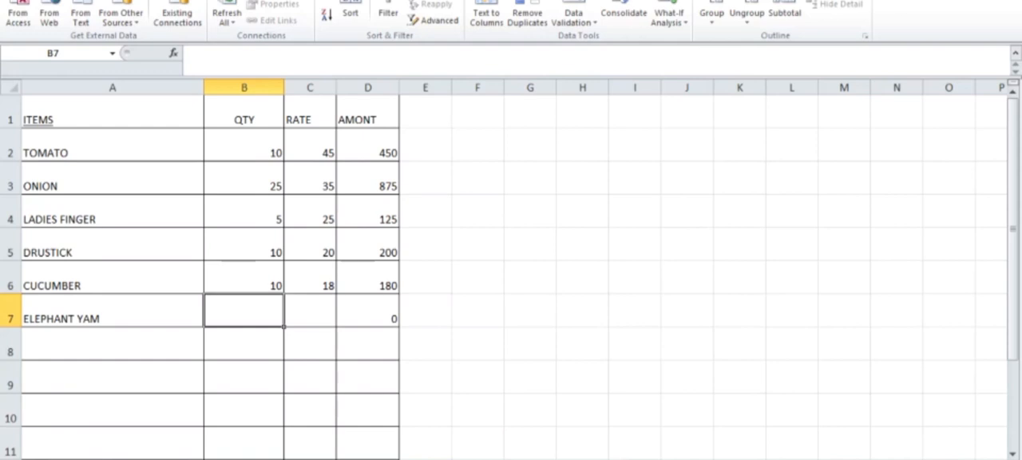
pyautogui.write('25')
pyautogui.press('Tab')
pyautogui.write('10')
pyautogui.hotkey('ctrl', 'Return')
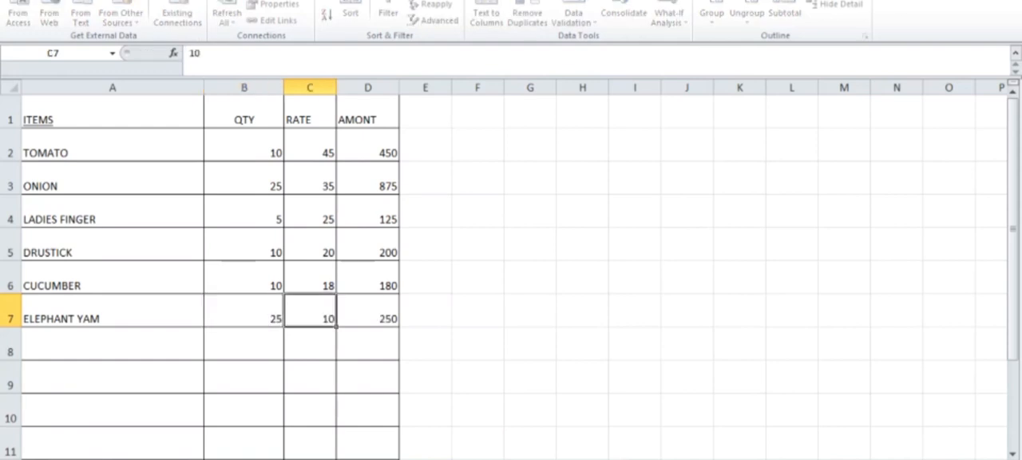
pyautogui.press('Return')
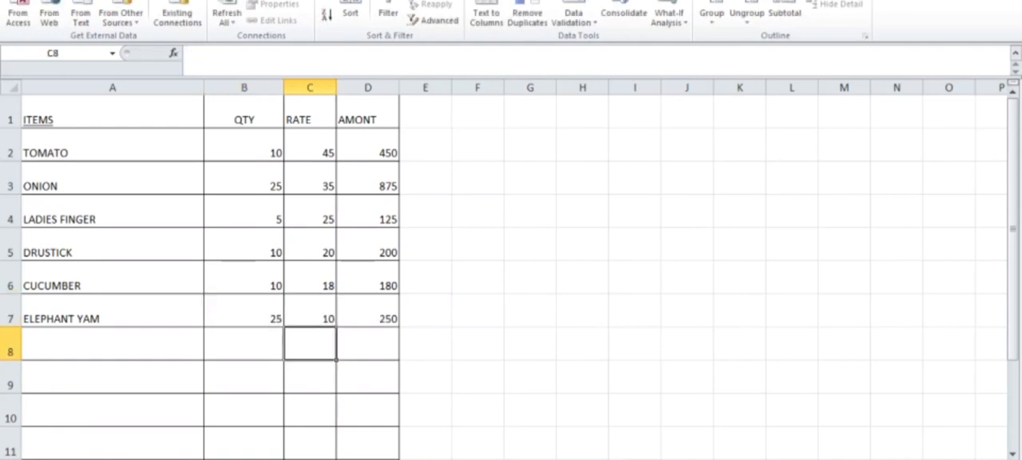
pyautogui.press('Right')
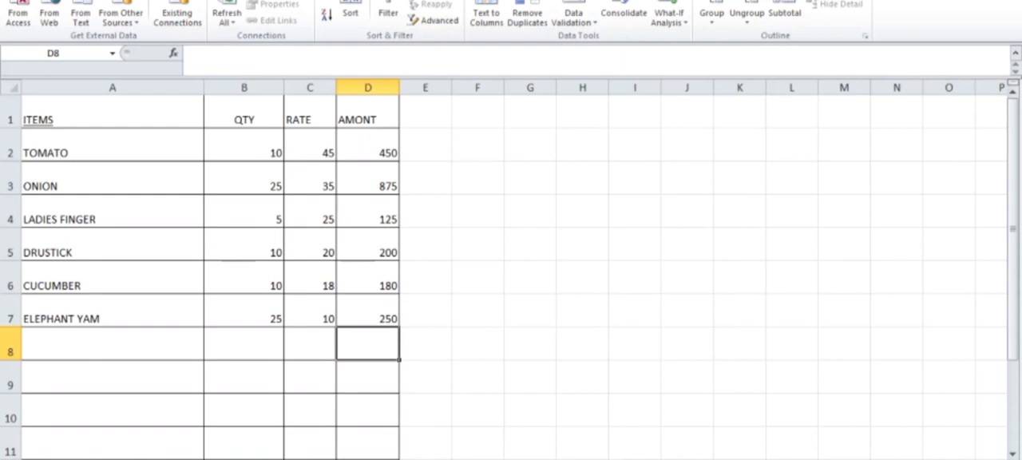
pyautogui.write('=')
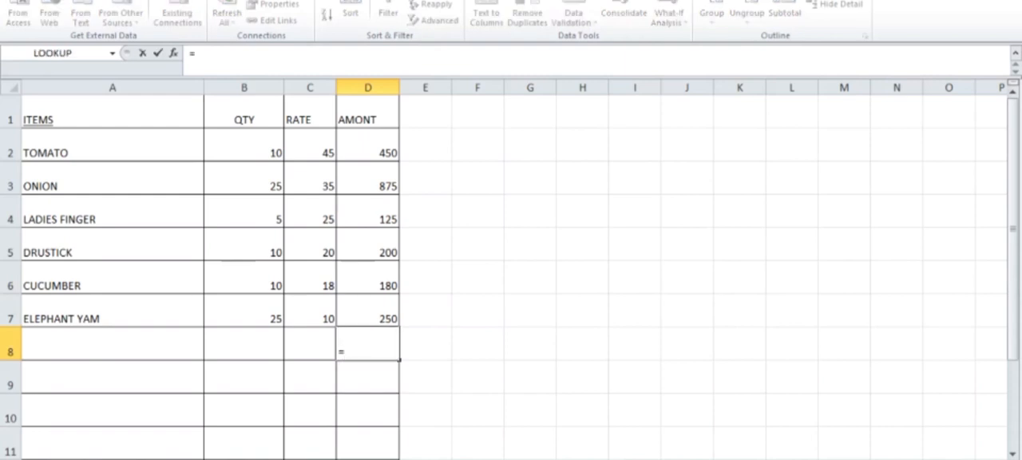
pyautogui.moveTo(369, 148); pyautogui.dragTo(389, 319)
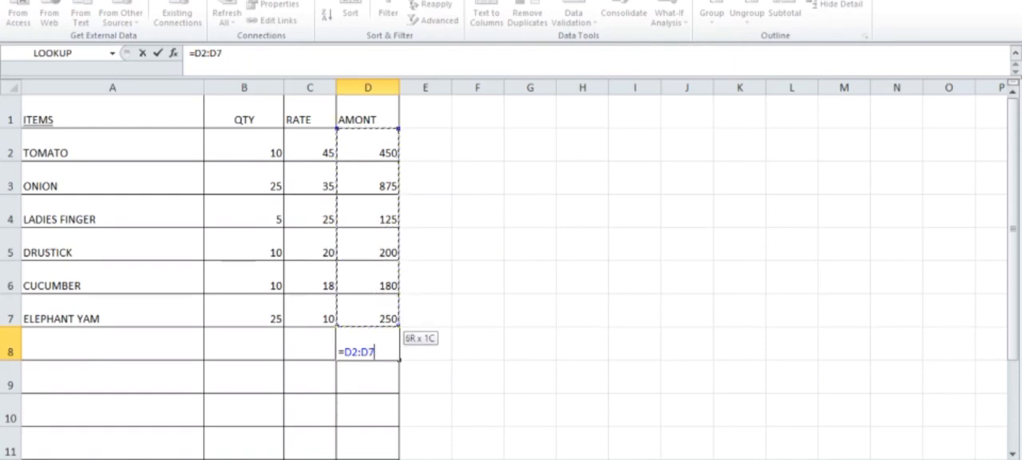
pyautogui.press('Escape')
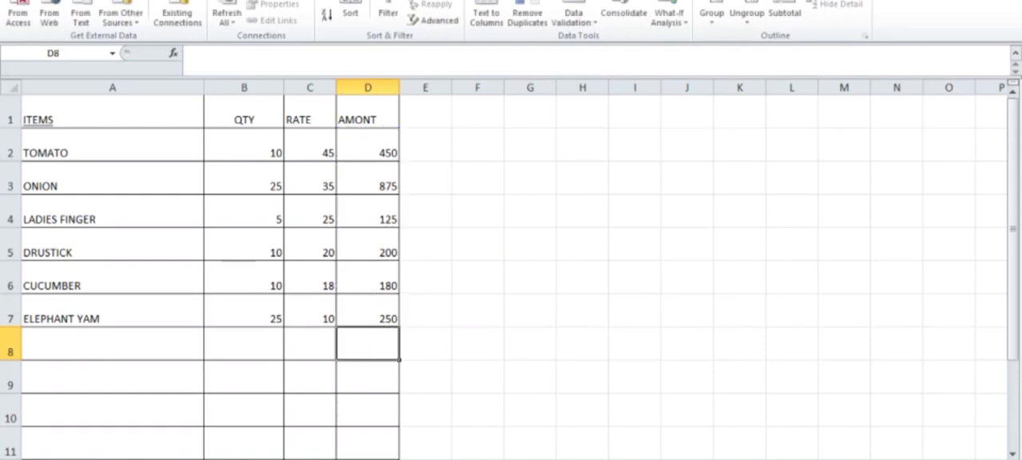
# Total the amounts in D2:D7 in cell D8 with the Sum function
pyautogui.click(63, 0)
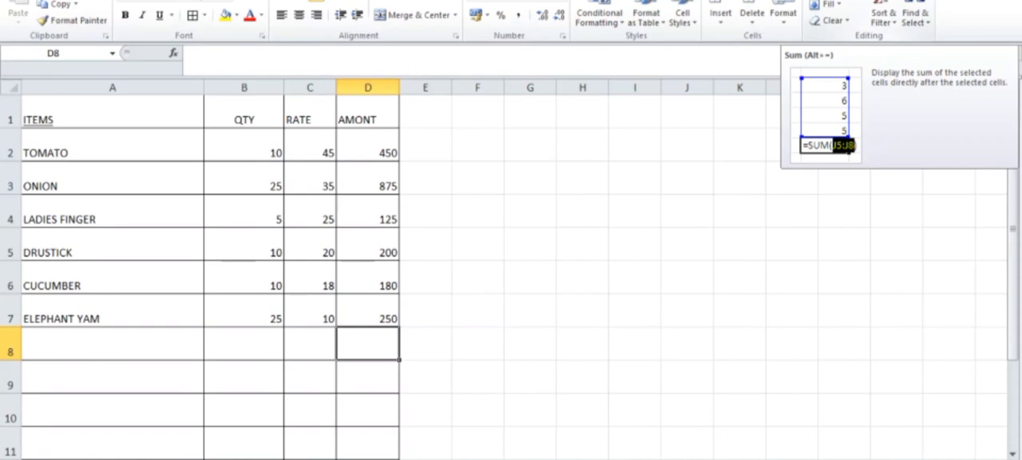
pyautogui.click(826, 0)
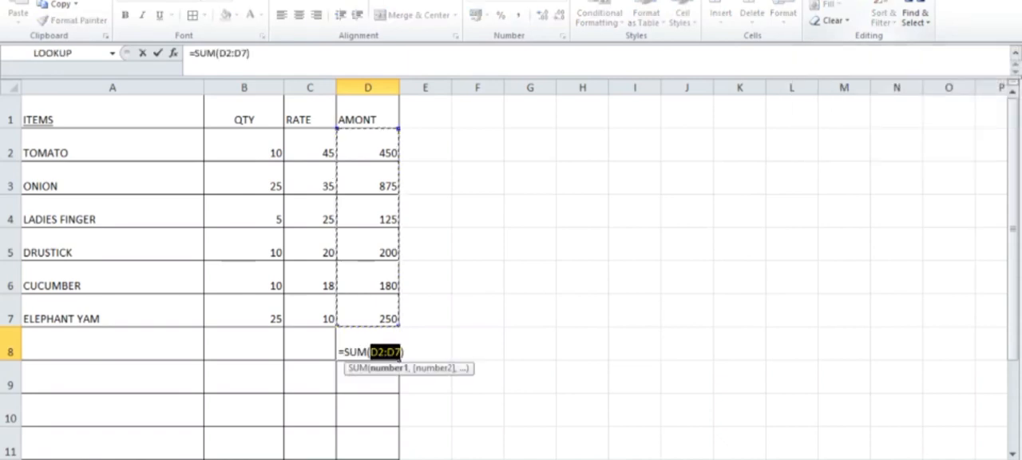
pyautogui.press('Return')
pyautogui.click(368, 344)
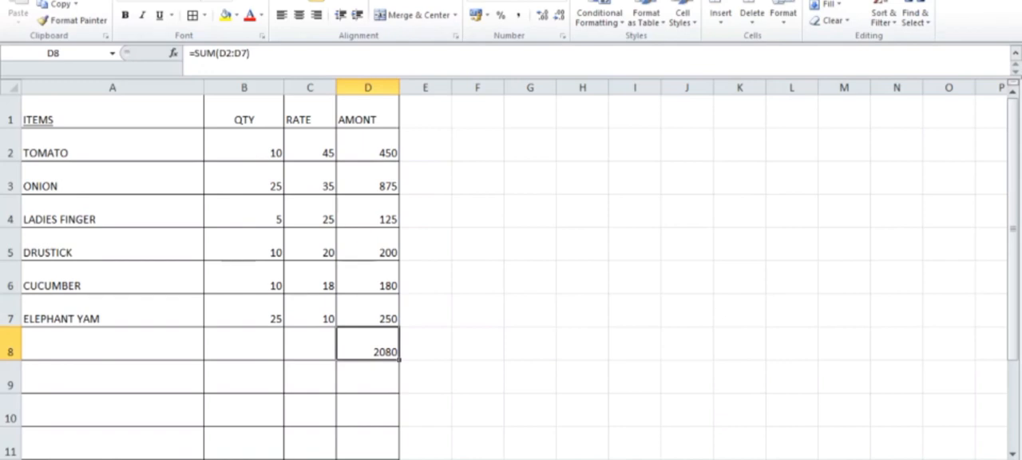
pyautogui.hotkey('alt', 'Tab')
pyautogui.click(850, 363)
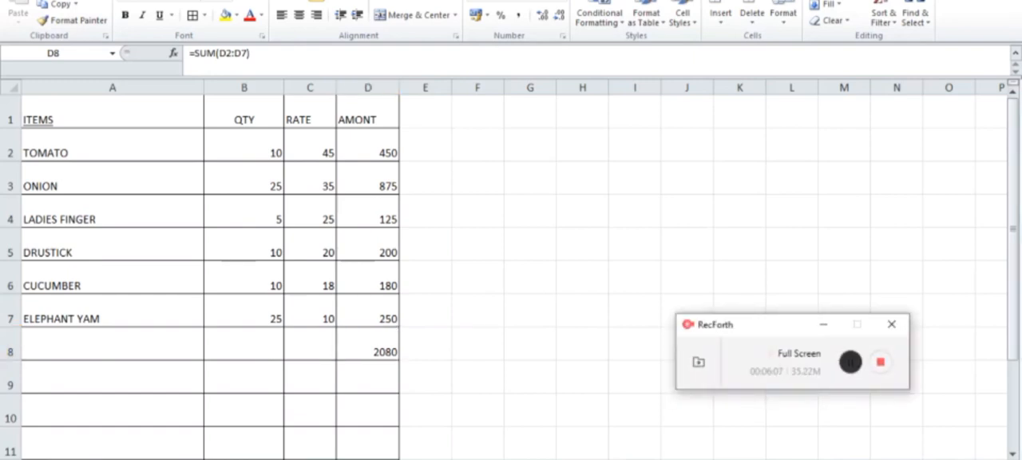
pyautogui.click(850, 362)
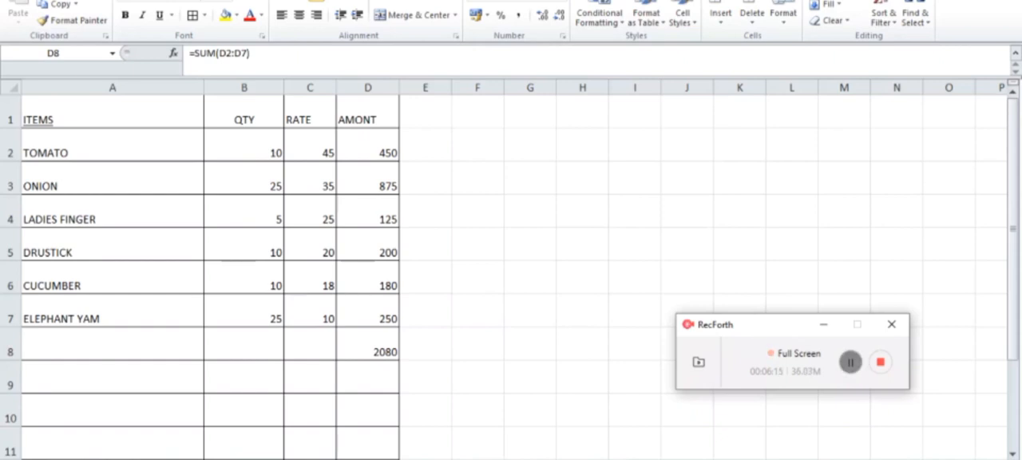
pyautogui.click(850, 362)
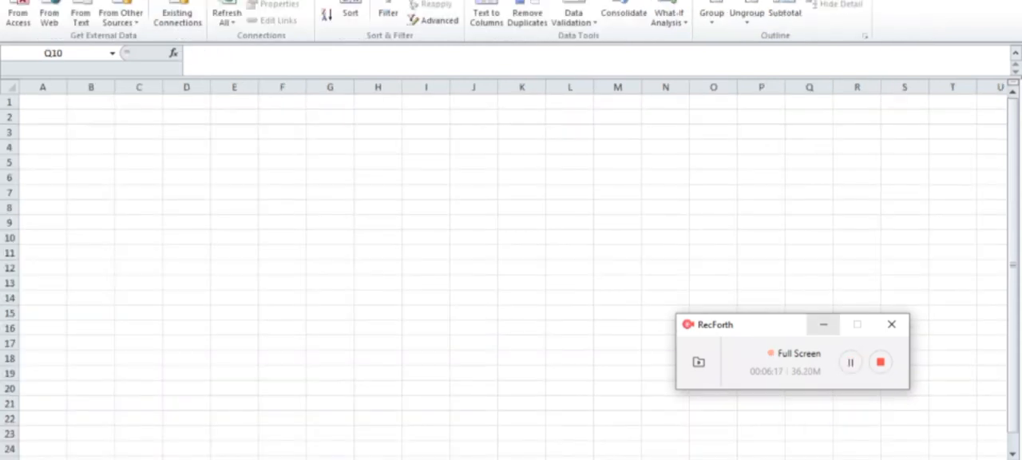
pyautogui.click(823, 325)
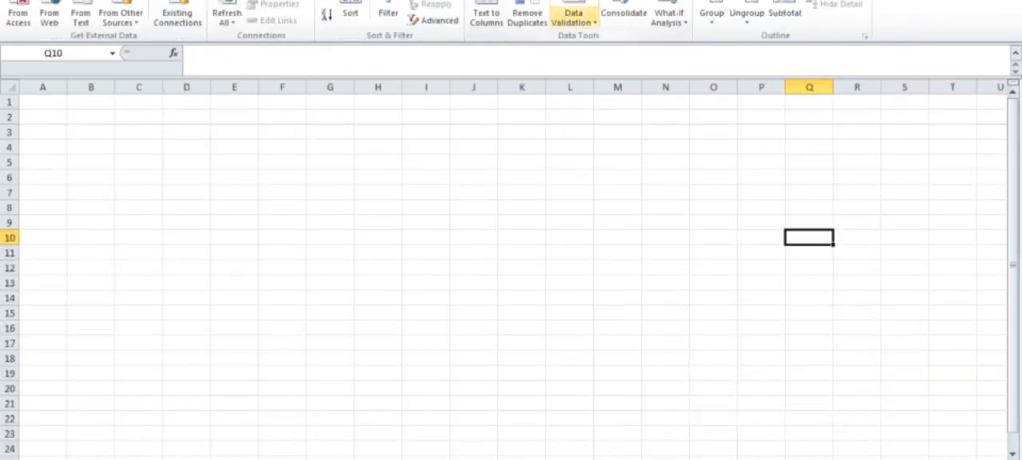
pyautogui.click(573, 22)
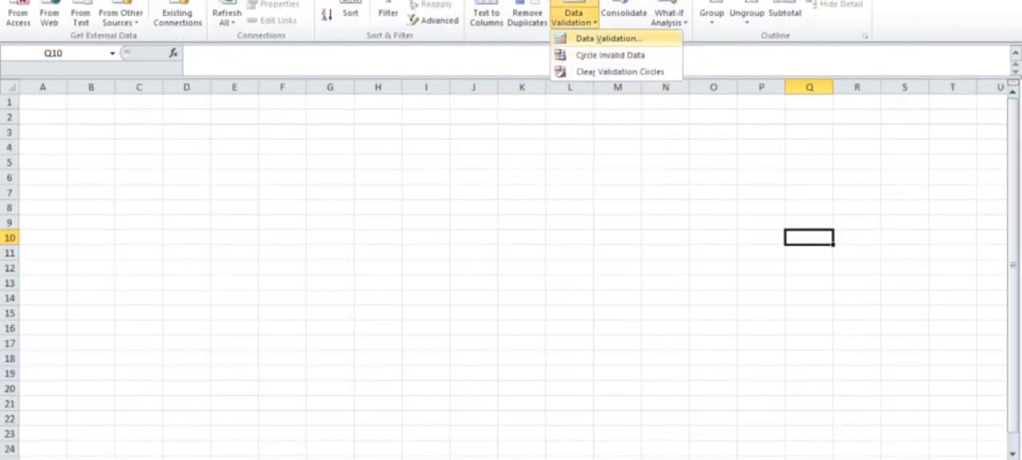
pyautogui.click(606, 38)
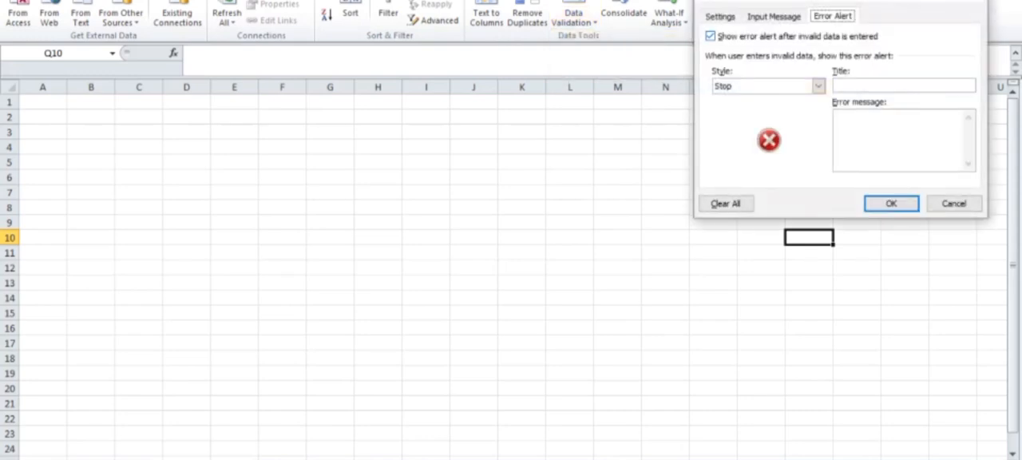
pyautogui.click(717, 16)
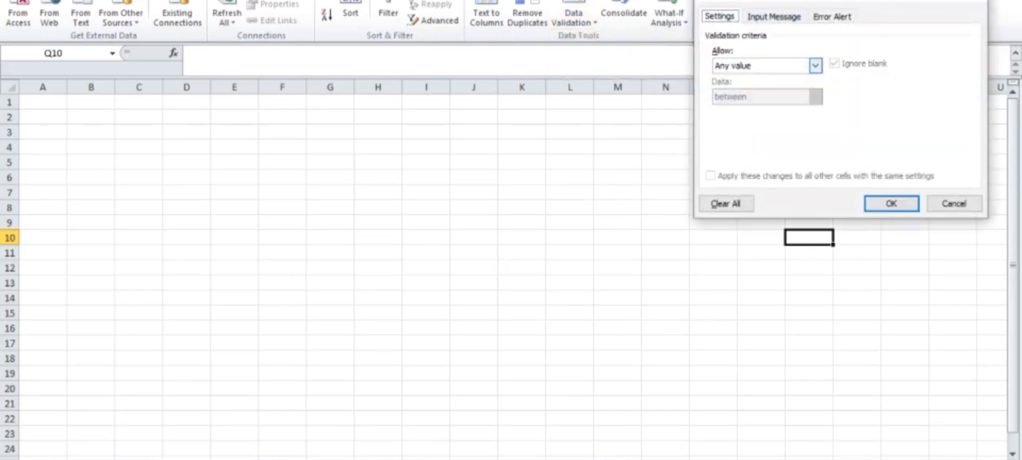
pyautogui.click(815, 66)
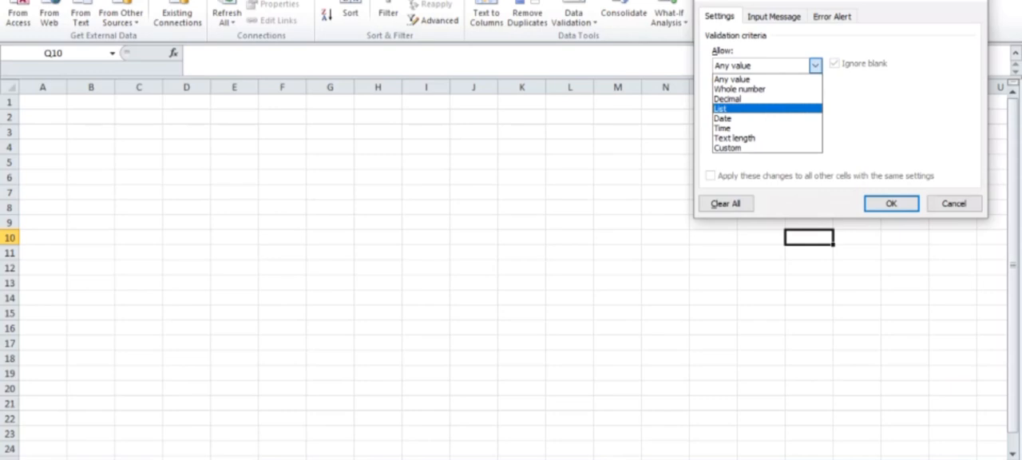
pyautogui.click(743, 109)
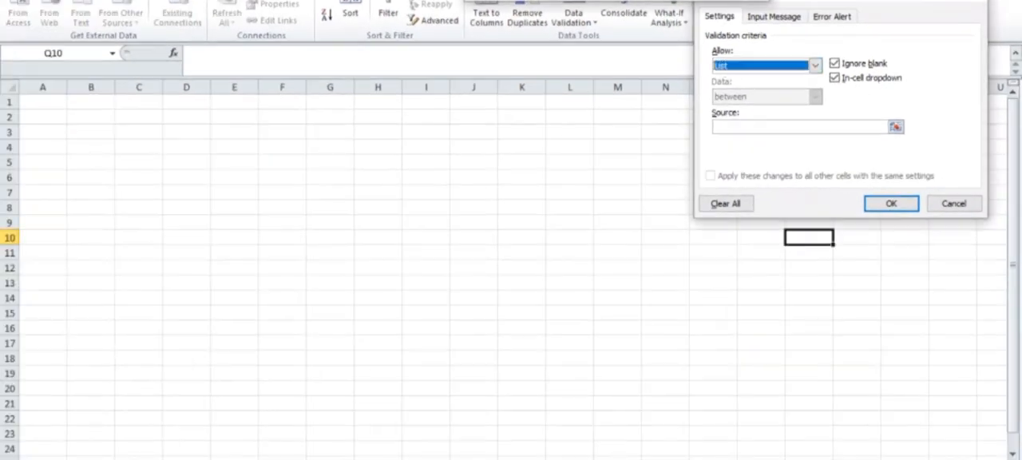
pyautogui.click(971, 0)
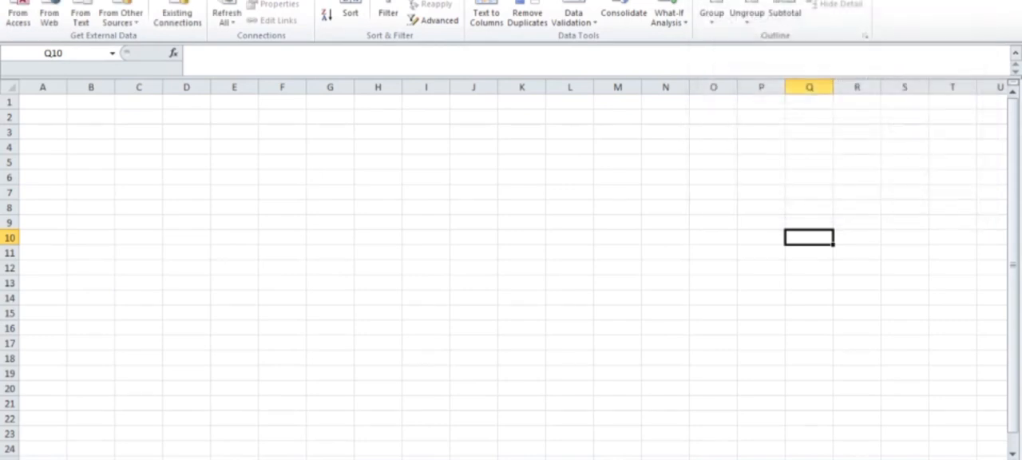
pyautogui.click(91, 207)
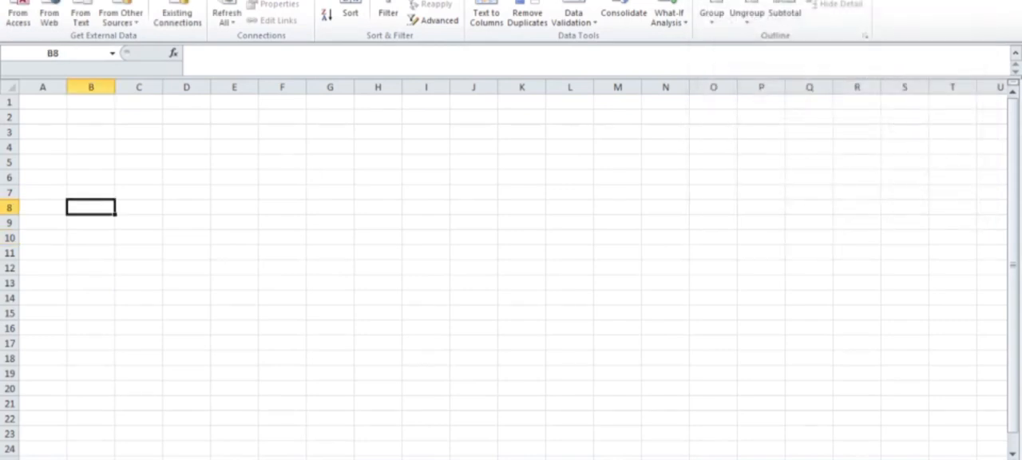
pyautogui.click(760, 252)
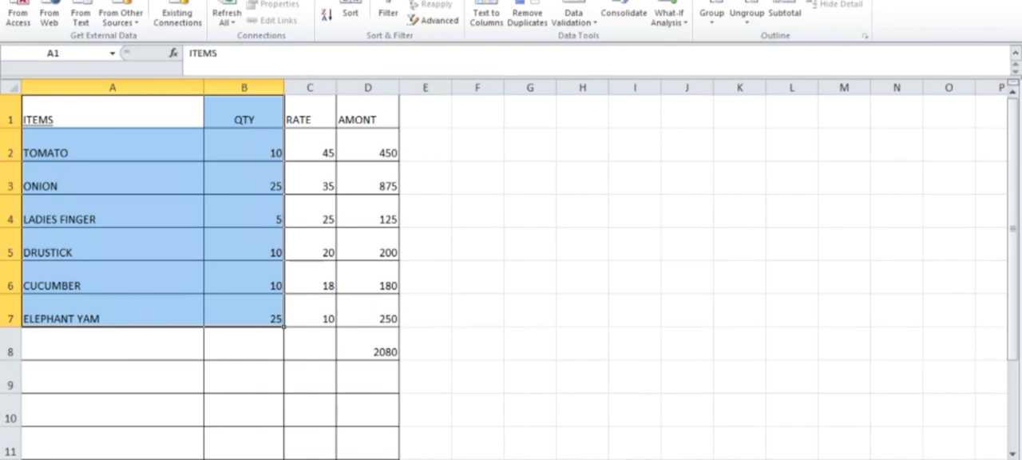
# Copy the item names in A2:A7 to the blank sheet starting at P3, and widen column P to fit them
pyautogui.moveTo(112, 115); pyautogui.dragTo(112, 279)
pyautogui.click(112, 279)
pyautogui.moveTo(111, 148); pyautogui.dragTo(112, 315)
pyautogui.hotkey('ctrl', 'c')
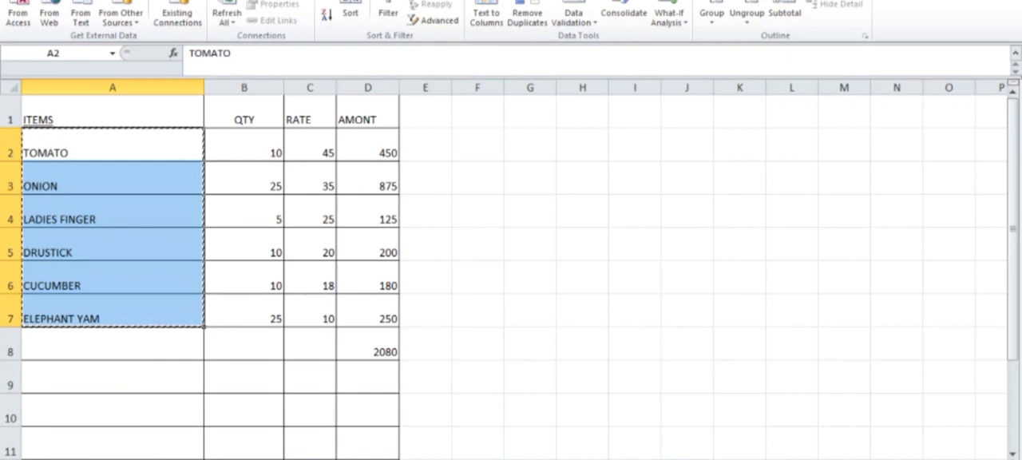
pyautogui.hotkey('ctrl', 'pagedown')
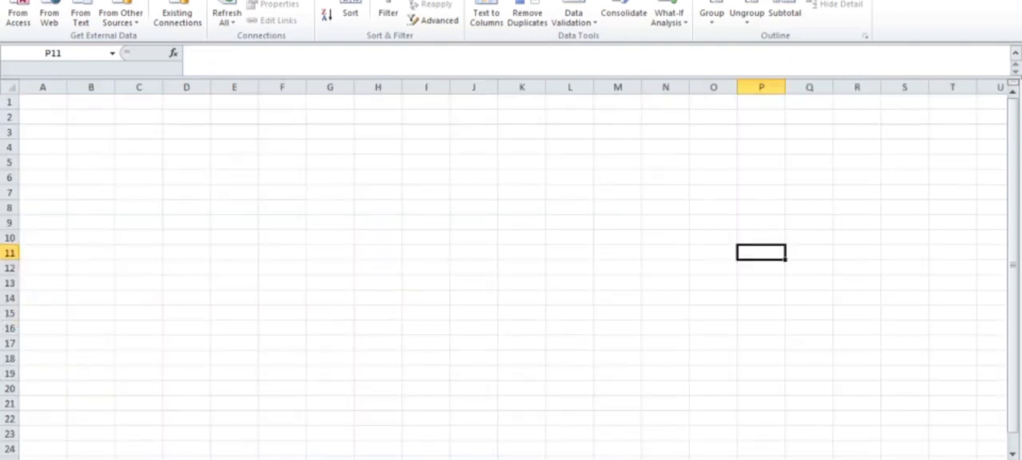
pyautogui.click(761, 132)
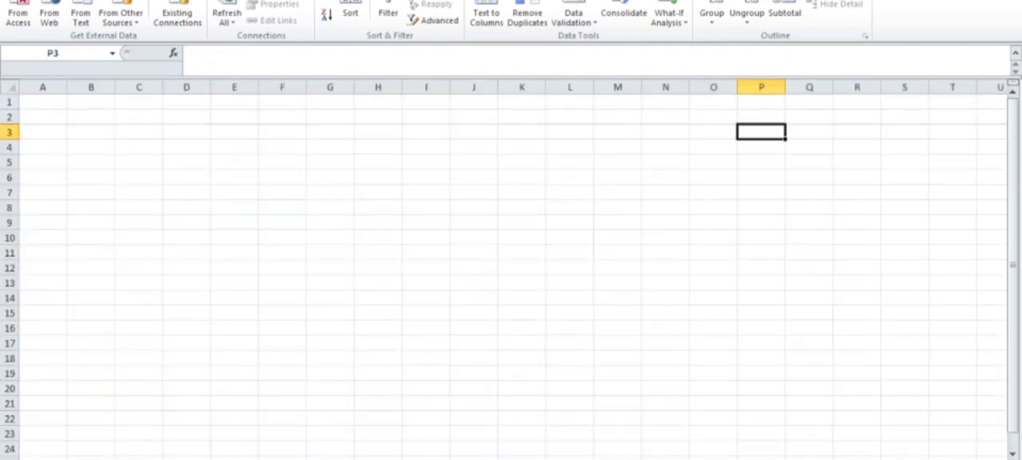
pyautogui.hotkey('ctrl', 'v')
pyautogui.click(857, 267)
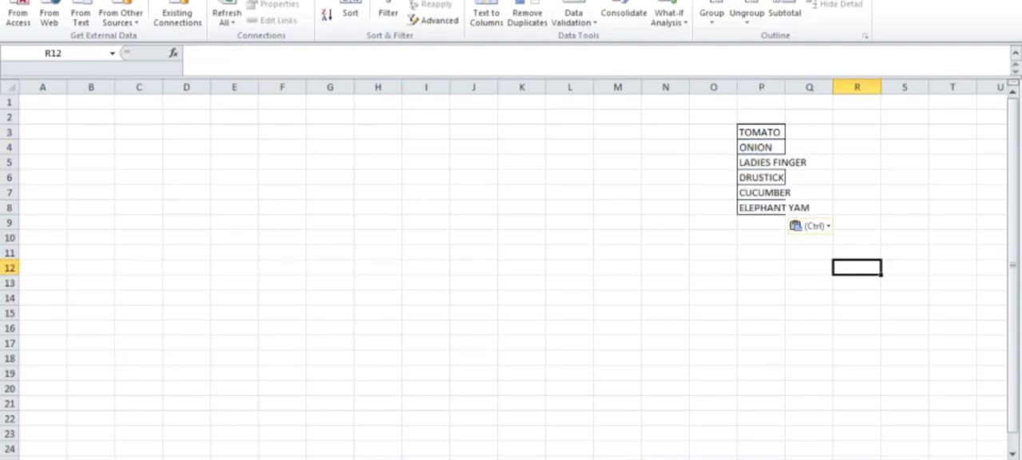
pyautogui.moveTo(784, 86); pyautogui.dragTo(813, 86)
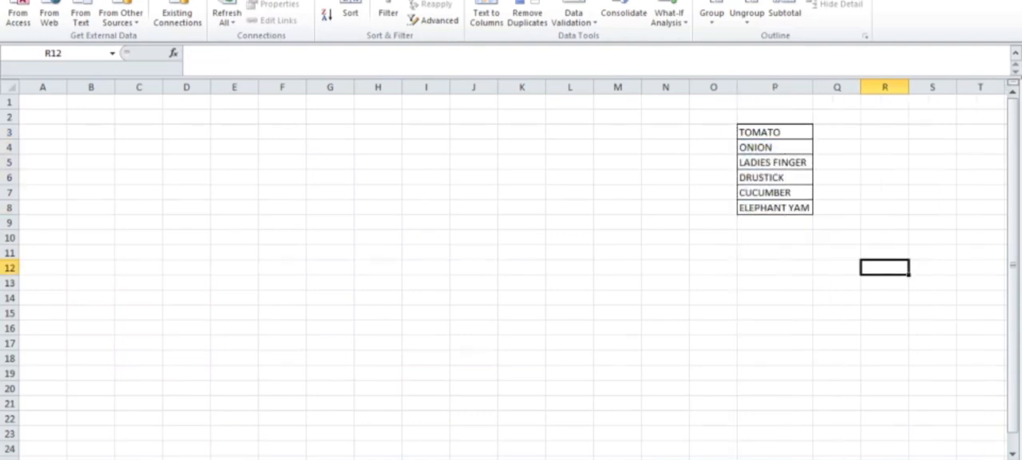
pyautogui.click(932, 192)
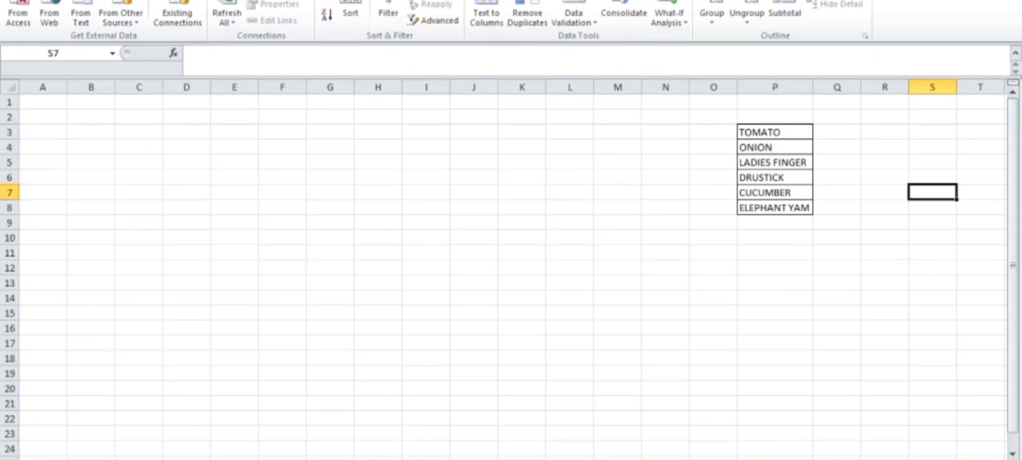
pyautogui.moveTo(774, 132); pyautogui.dragTo(775, 207)
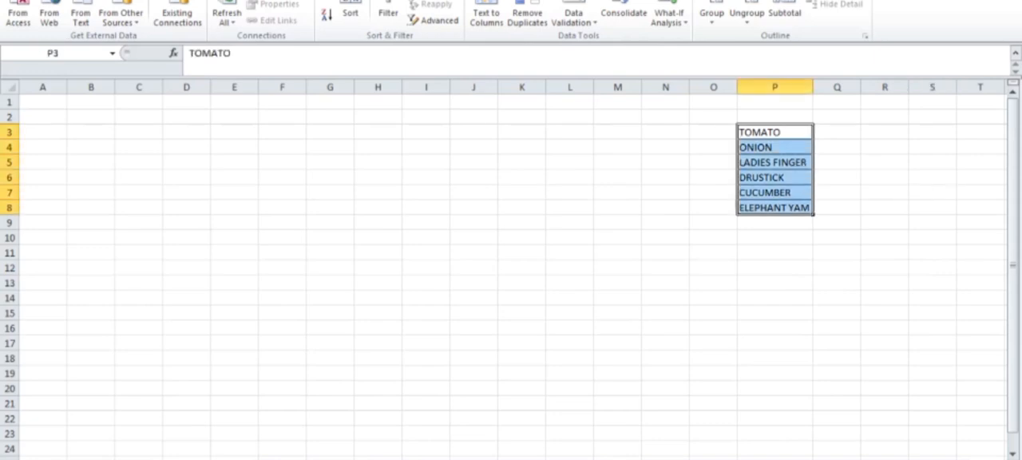
pyautogui.click(43, 132)
pyautogui.moveTo(774, 131); pyautogui.dragTo(774, 208)
pyautogui.click(836, 252)
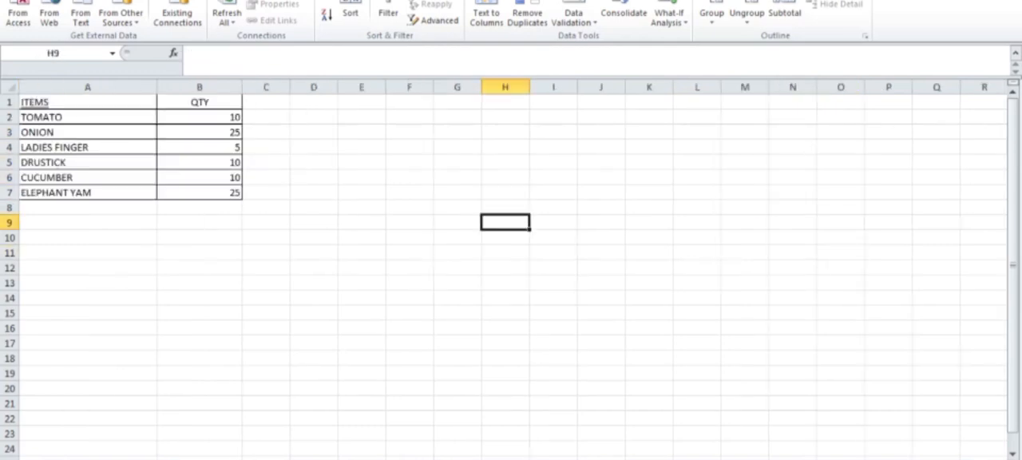
pyautogui.moveTo(88, 117); pyautogui.dragTo(88, 208)
pyautogui.click(199, 282)
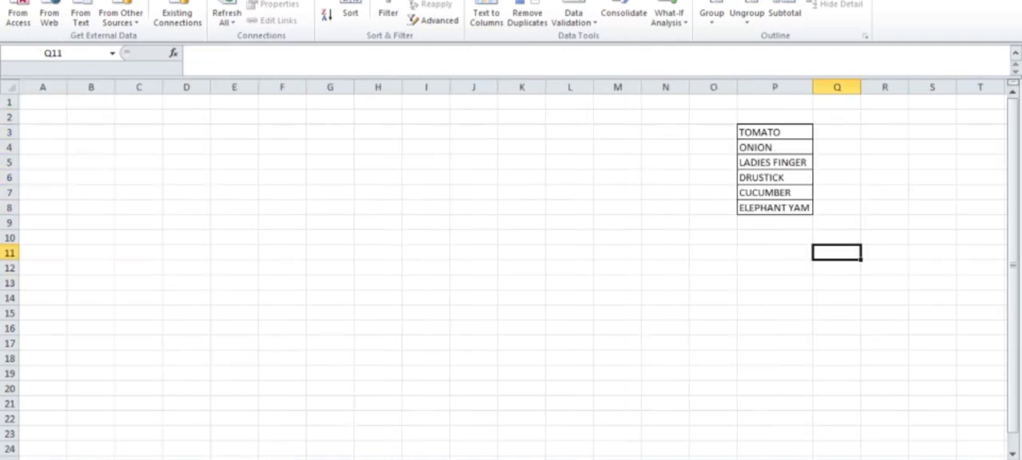
# Widen column A on the sheet that holds the copied item names in column P
pyautogui.click(43, 118)
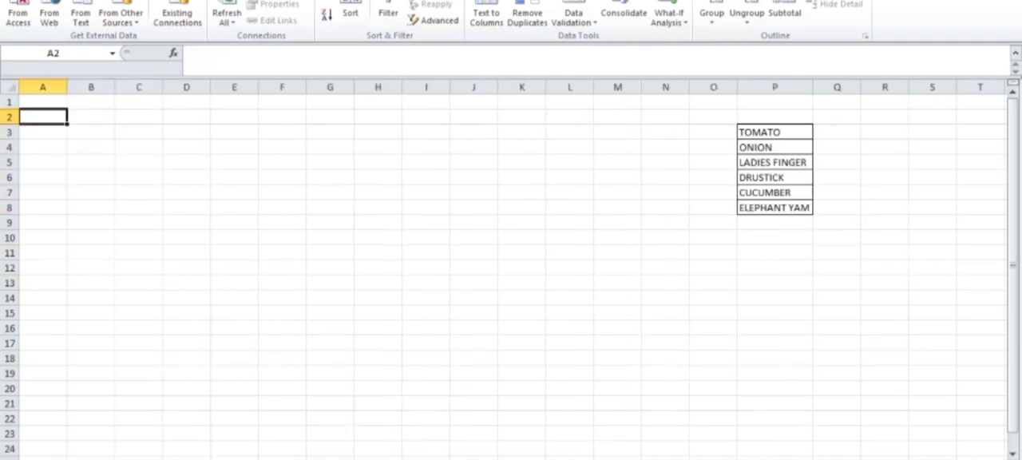
pyautogui.moveTo(67, 87); pyautogui.dragTo(229, 87)
pyautogui.click(300, 221)
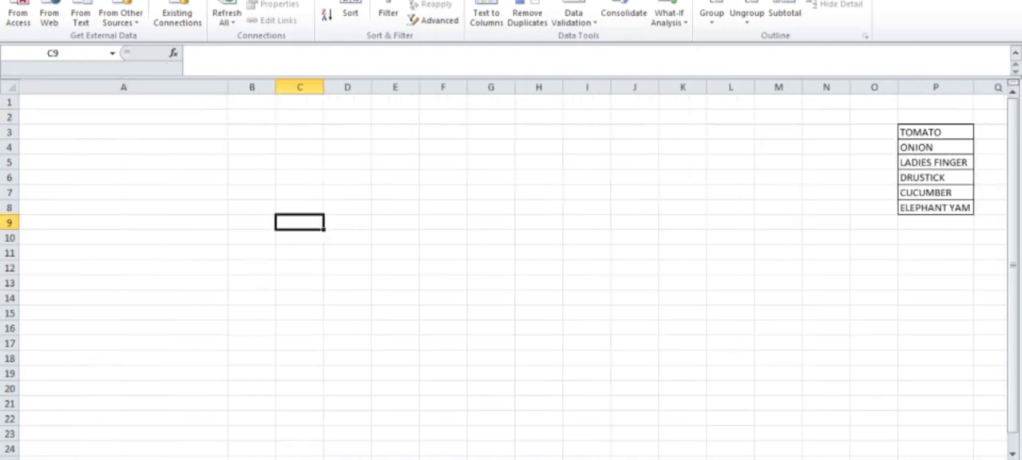
# Apply list data validation to cell A2, using the item names in Sheet3 A2:A7 as the source
pyautogui.click(123, 118)
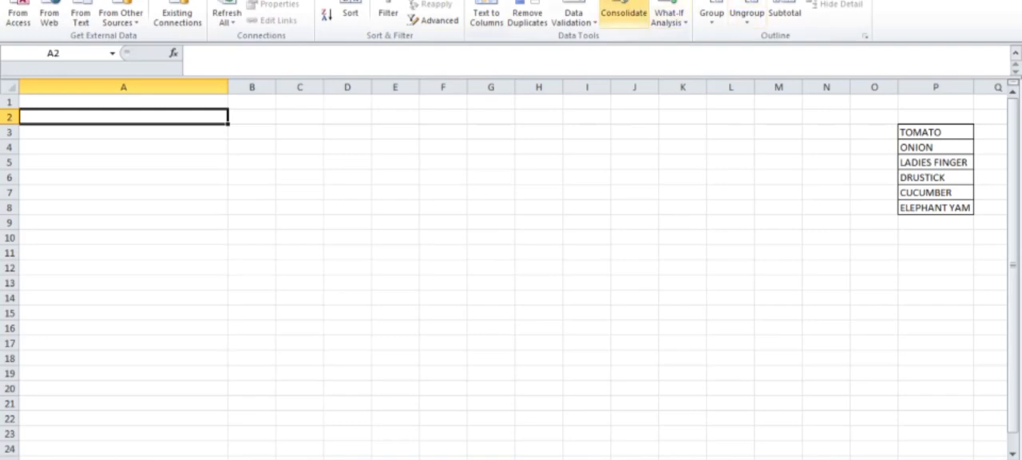
pyautogui.click(573, 18)
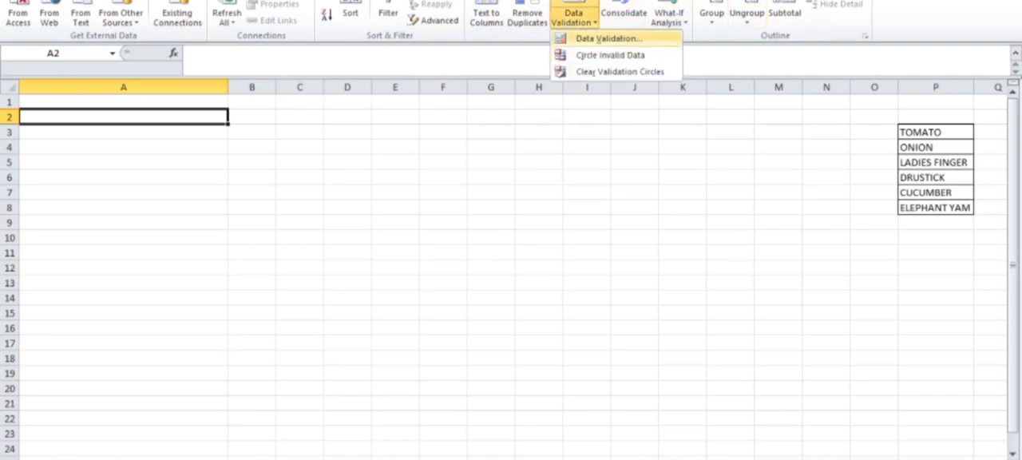
pyautogui.click(606, 38)
pyautogui.click(815, 66)
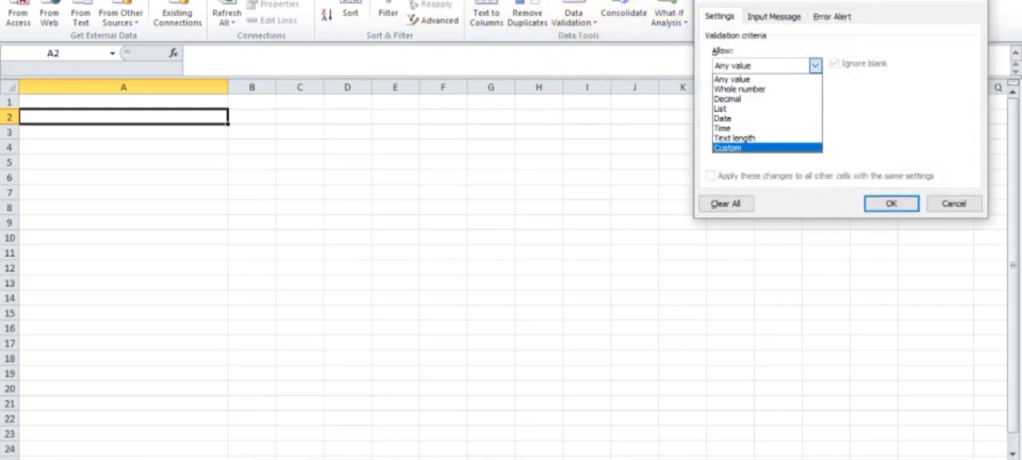
pyautogui.click(766, 109)
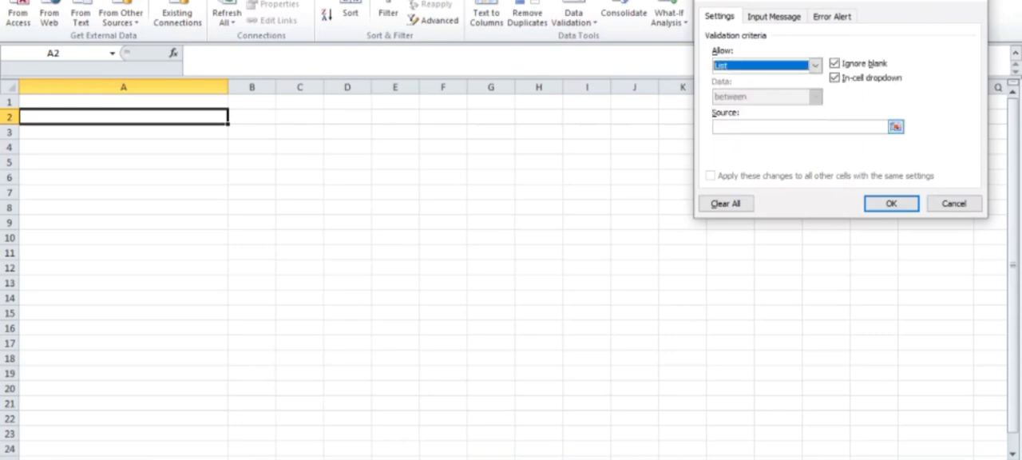
pyautogui.click(799, 127)
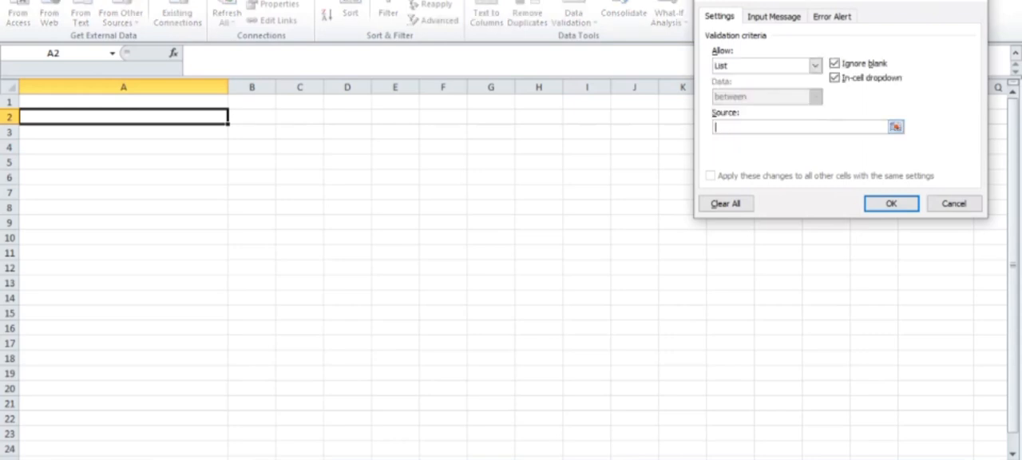
pyautogui.hotkey('ctrl', 'pagedown')
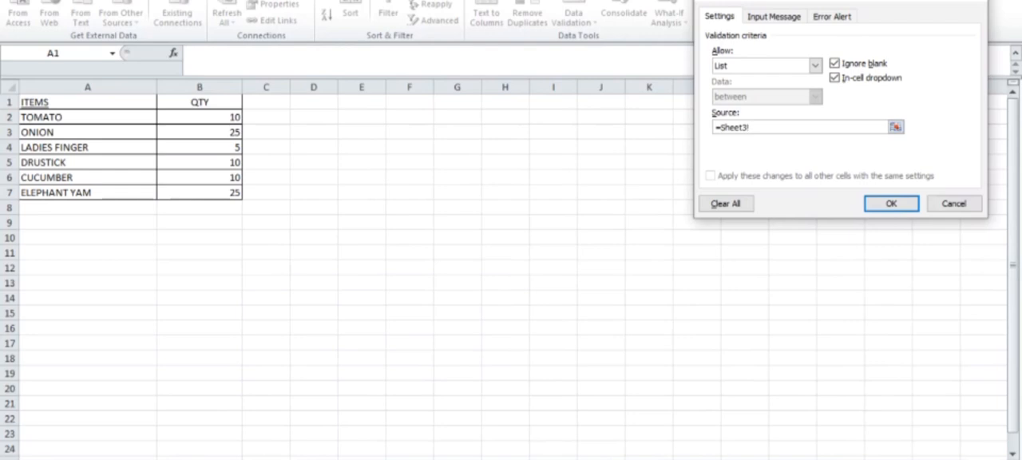
pyautogui.moveTo(48, 117); pyautogui.dragTo(143, 193)
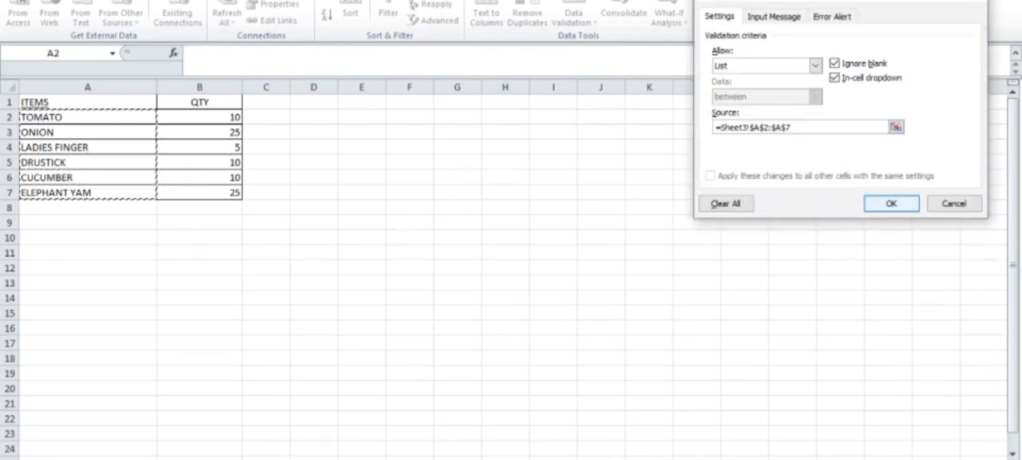
pyautogui.press('Return')
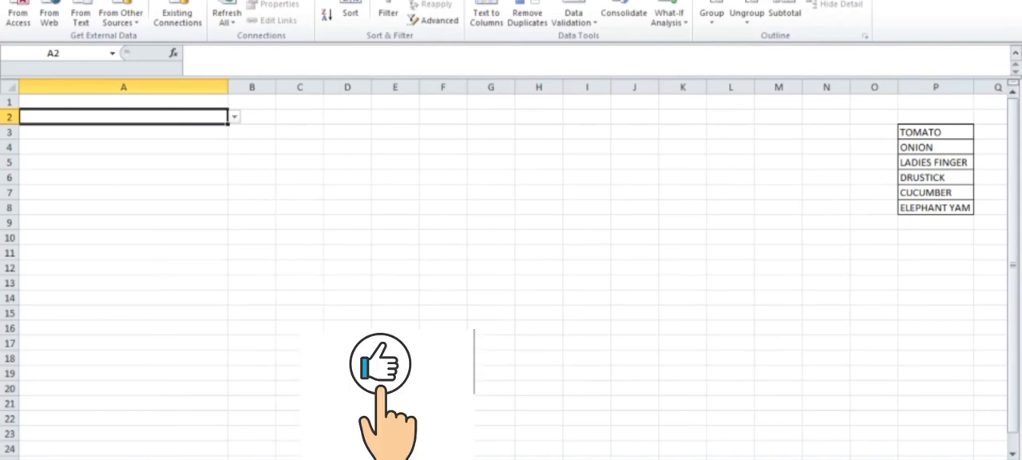
# Check cell A2 and the cells below it down to A6 for a validation drop-down
pyautogui.press('Down')
pyautogui.press('Down')
pyautogui.press('Up')
pyautogui.press('Up')
pyautogui.press('Down')
pyautogui.press('Down')
pyautogui.press('Down')
pyautogui.press('Down')
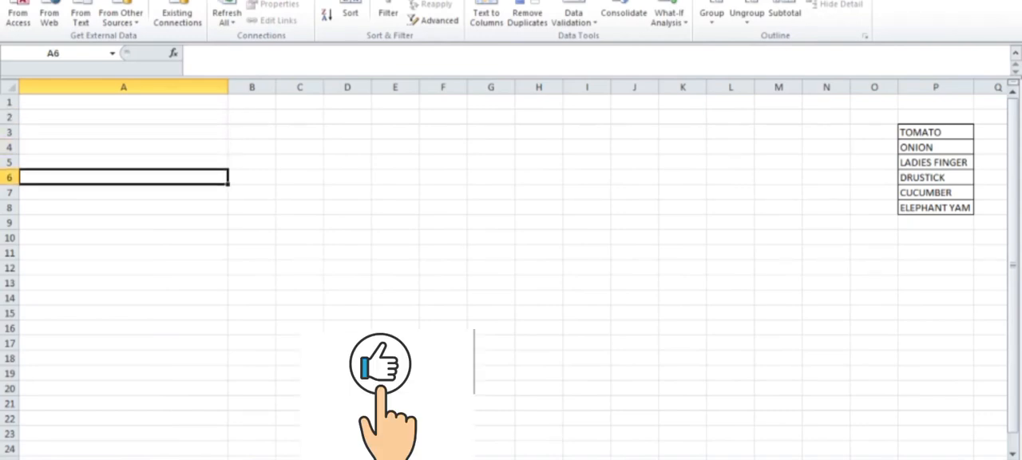
pyautogui.press('Up')
pyautogui.press('Up')
pyautogui.press('Up')
pyautogui.press('Up')
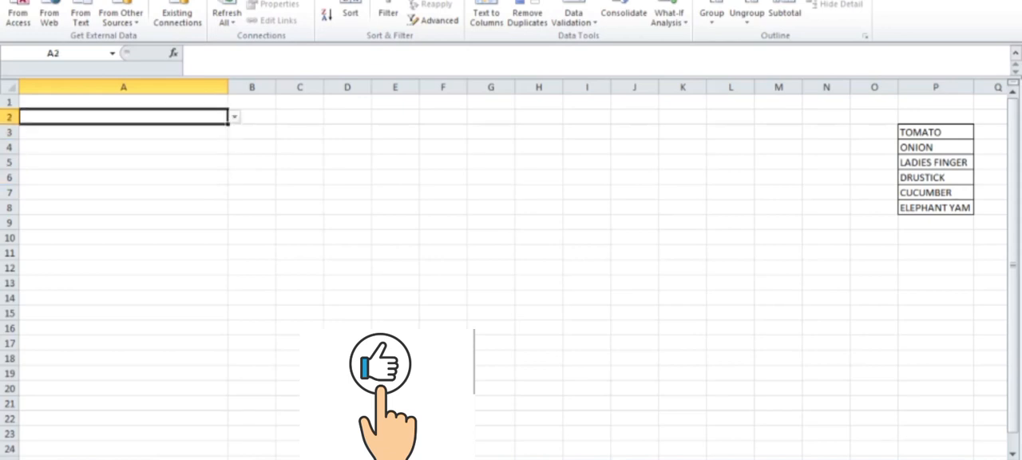
# Look through the item choices in cell A2's drop-down list, and close it without choosing one
pyautogui.hotkey('alt', 'Down')
pyautogui.press('Down')
pyautogui.press('Down')
pyautogui.press('Down')
pyautogui.press('Down')
pyautogui.press('Down')
pyautogui.press('Up')
pyautogui.press('Up')
pyautogui.press('Up')
pyautogui.press('Up')
pyautogui.press('Up')
pyautogui.press('Down')
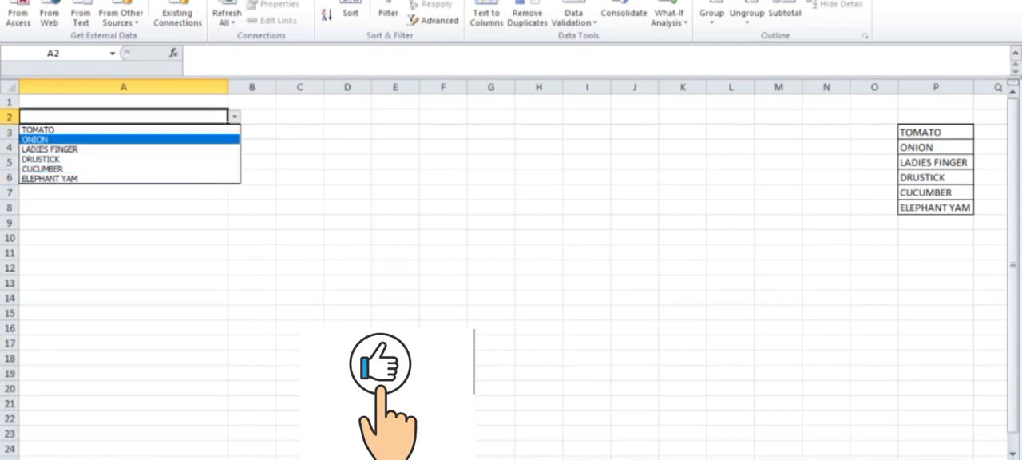
pyautogui.press('Down')
pyautogui.press('Down')
pyautogui.press('Down')
pyautogui.press('Down')
pyautogui.press('Up')
pyautogui.press('Up')
pyautogui.press('Up')
pyautogui.press('Up')
pyautogui.press('Up')
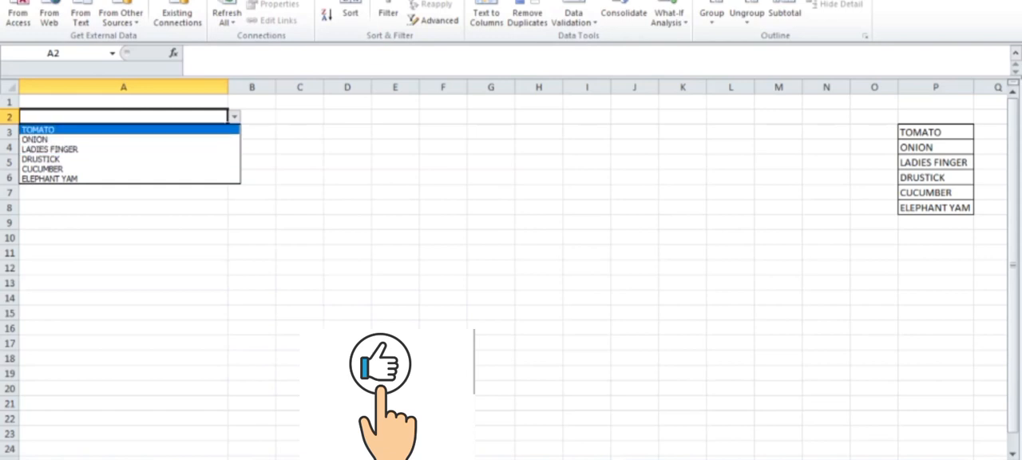
pyautogui.press('Down')
pyautogui.press('Down')
pyautogui.press('Down')
pyautogui.press('Down')
pyautogui.press('Down')
pyautogui.press('Escape')
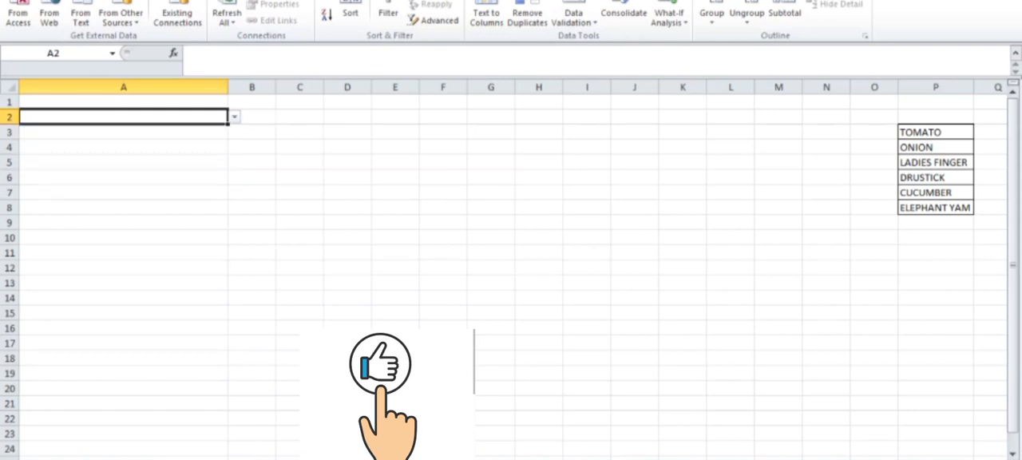
# Copy cell A2 with its list validation to A3:A9, and check the drop-down in the pasted cells
pyautogui.hotkey('ctrl', 'c')
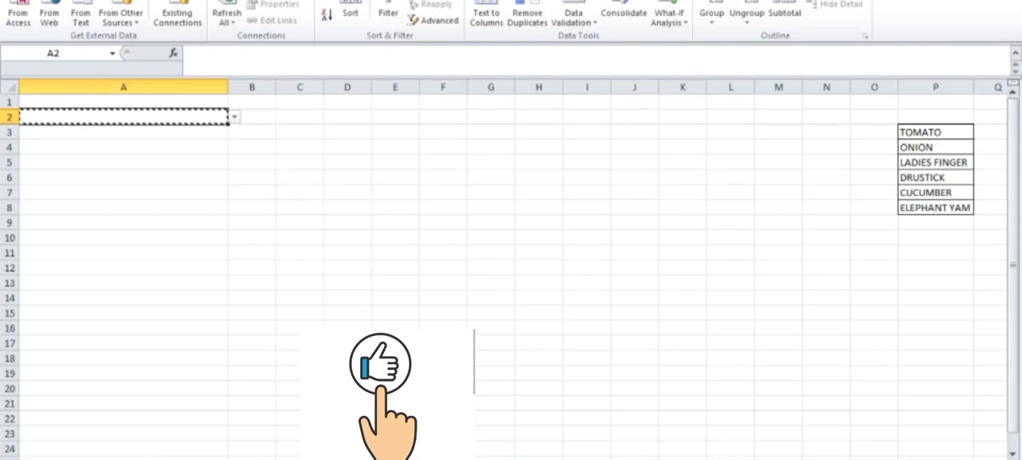
pyautogui.press('Down')
pyautogui.hotkey('shift', 'Down')
pyautogui.hotkey('shift', 'Down')
pyautogui.hotkey('shift', 'Down')
pyautogui.hotkey('shift', 'Down')
pyautogui.hotkey('shift', 'Down')
pyautogui.hotkey('shift', 'Down')
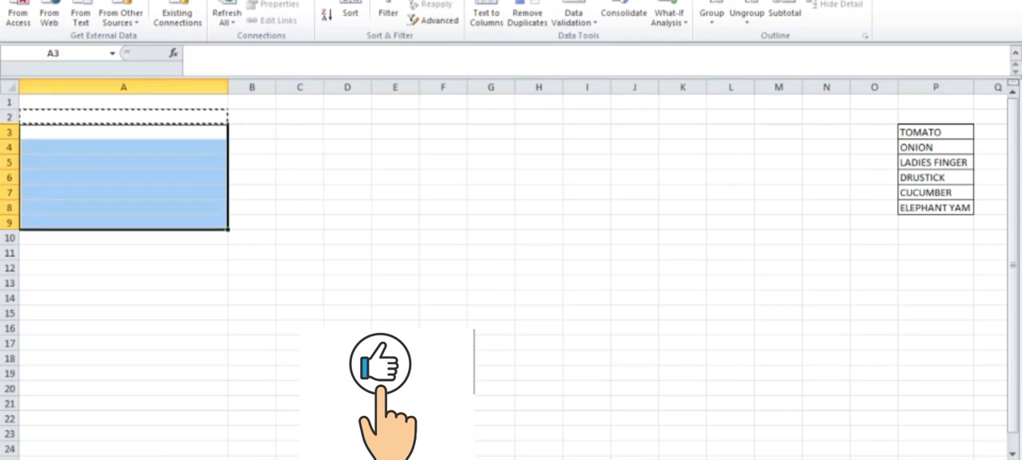
pyautogui.hotkey('ctrl', 'v')
pyautogui.press('Escape')
pyautogui.click(346, 313)
pyautogui.click(123, 132)
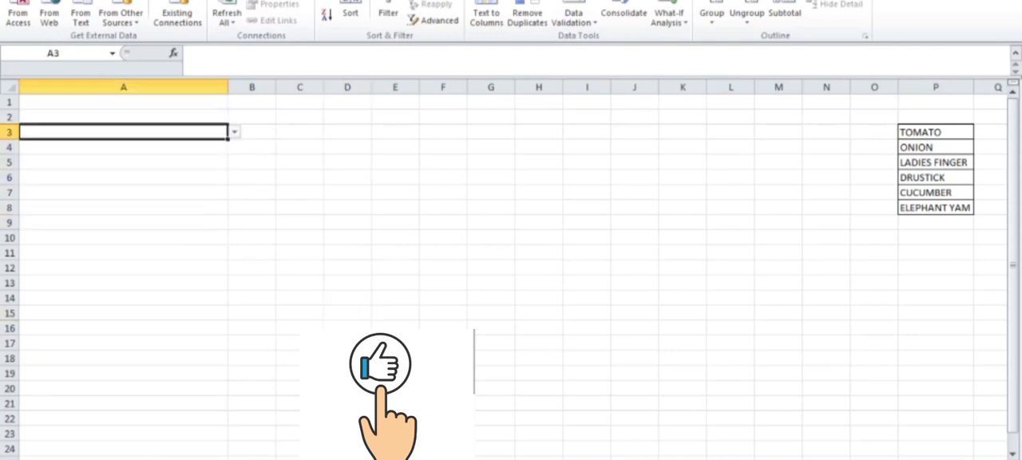
pyautogui.click(124, 177)
pyautogui.click(124, 147)
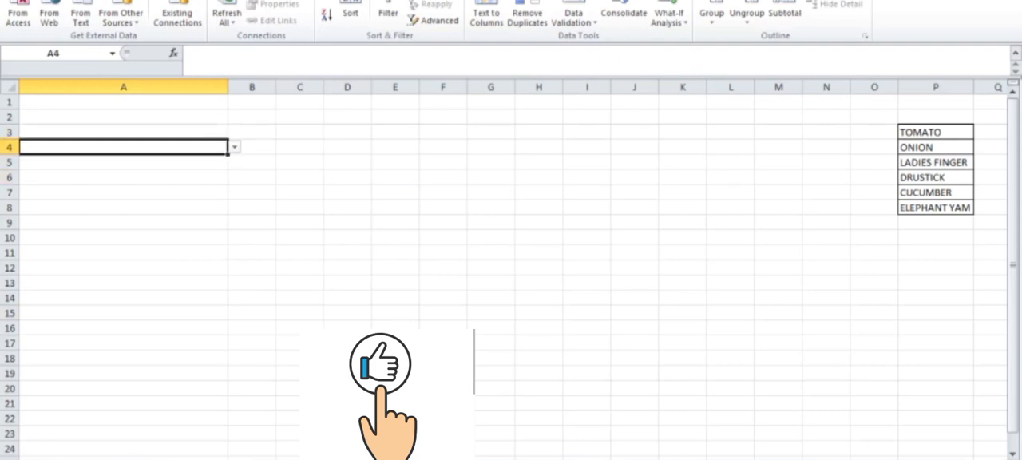
# Try to enter ORANGE, an item outside the allowed list, in cell A3
pyautogui.press('Up')
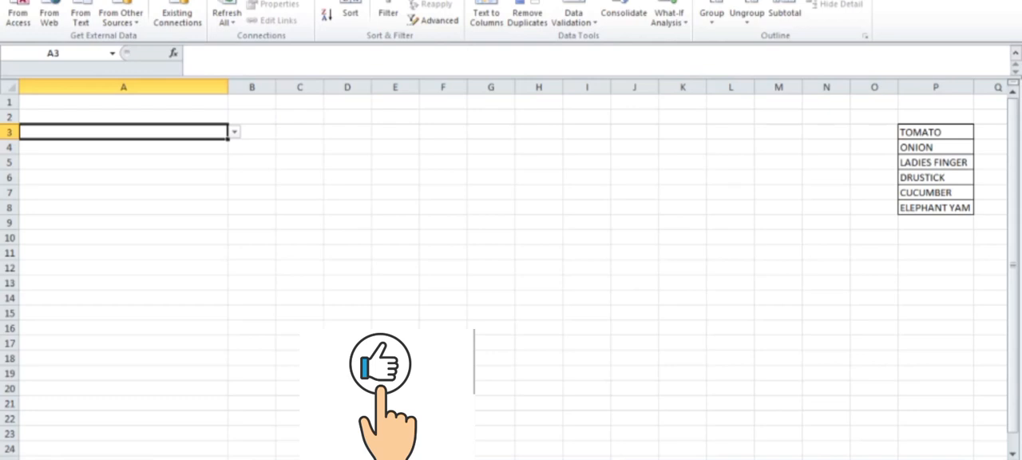
pyautogui.write('ORANG')
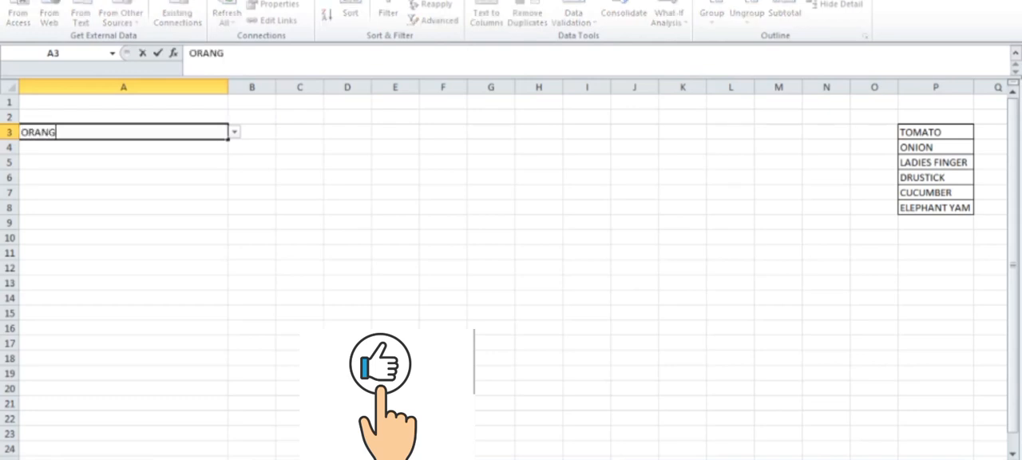
pyautogui.write('E')
pyautogui.press('Return')
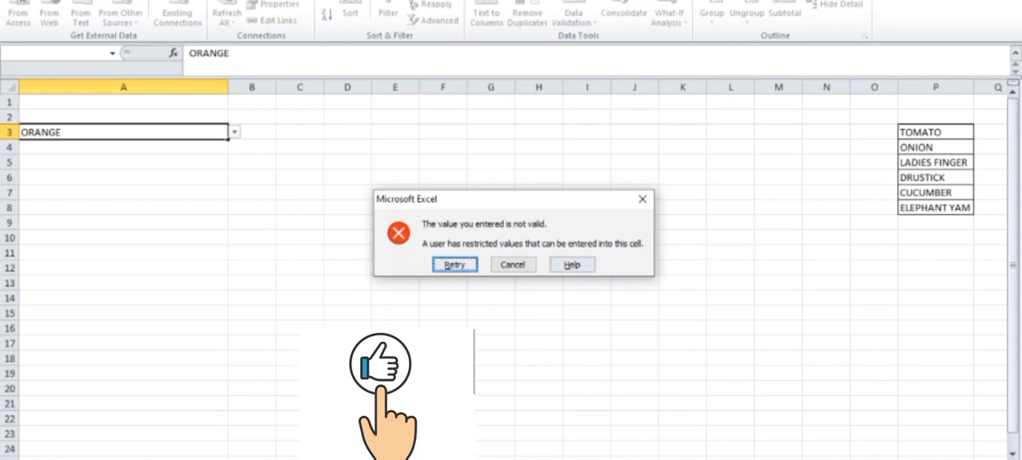
pyautogui.click(642, 199)
pyautogui.click(348, 313)
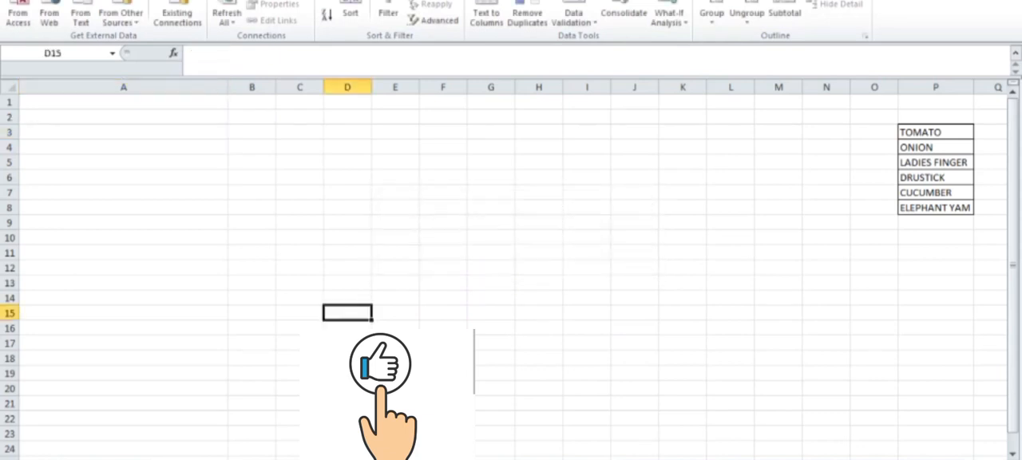
# Choose TOMATO from the drop-down list in A2 and enter a quantity of 10 in B2
pyautogui.click(123, 118)
pyautogui.click(235, 117)
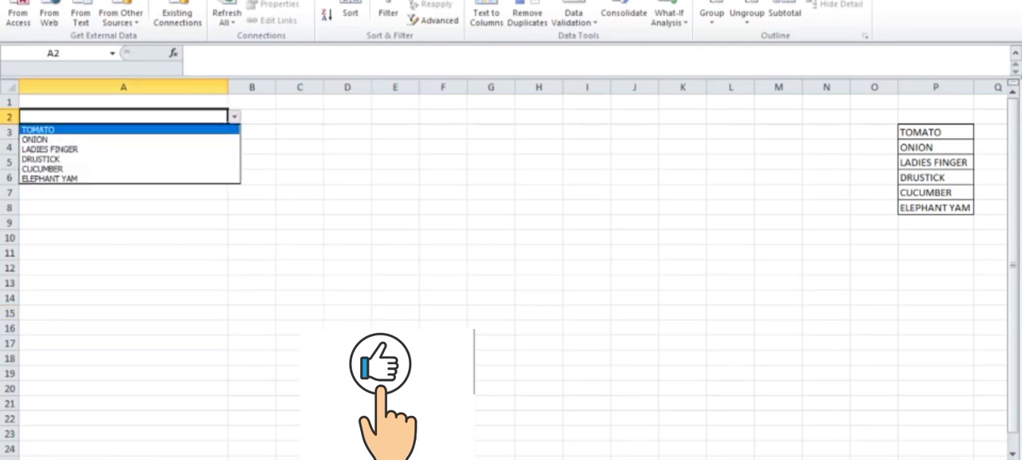
pyautogui.click(124, 131)
pyautogui.click(251, 117)
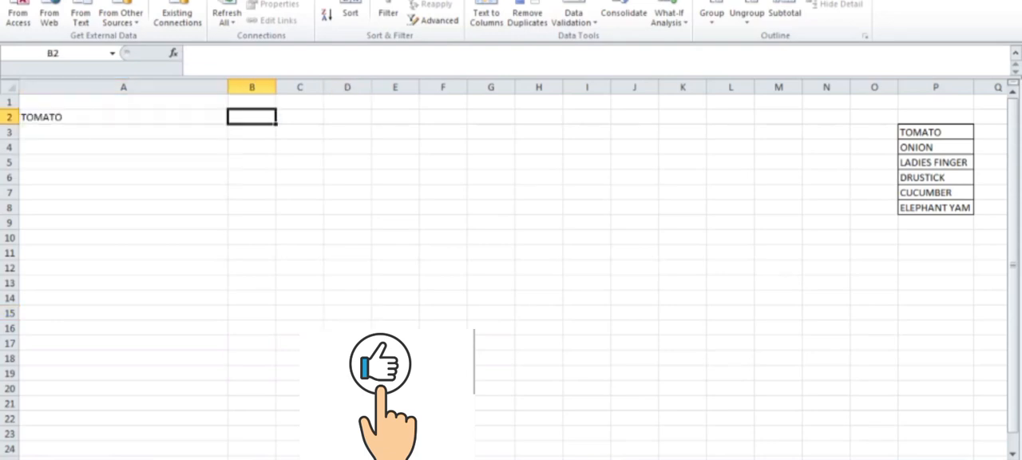
pyautogui.write('10')
pyautogui.press('Tab')
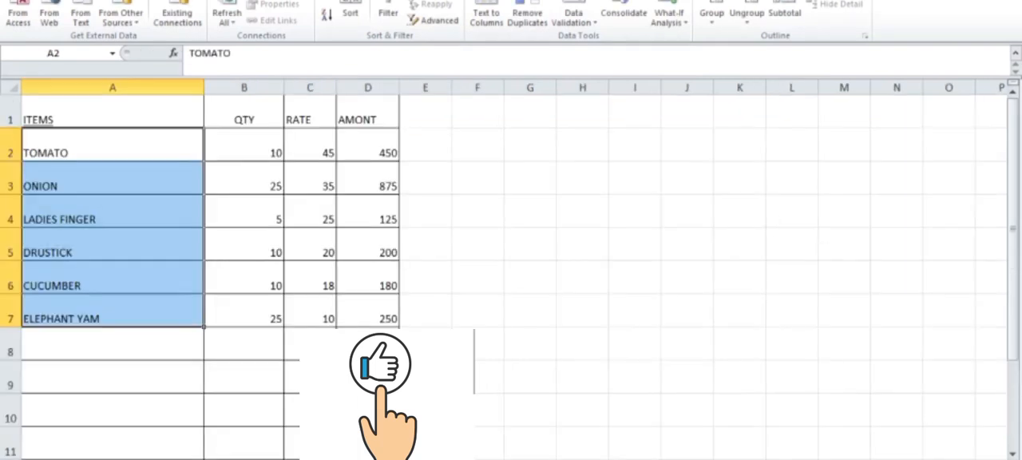
# Copy the header row A1:D1 from the price table to row 1 of the validation sheet
pyautogui.moveTo(112, 114); pyautogui.dragTo(367, 113)
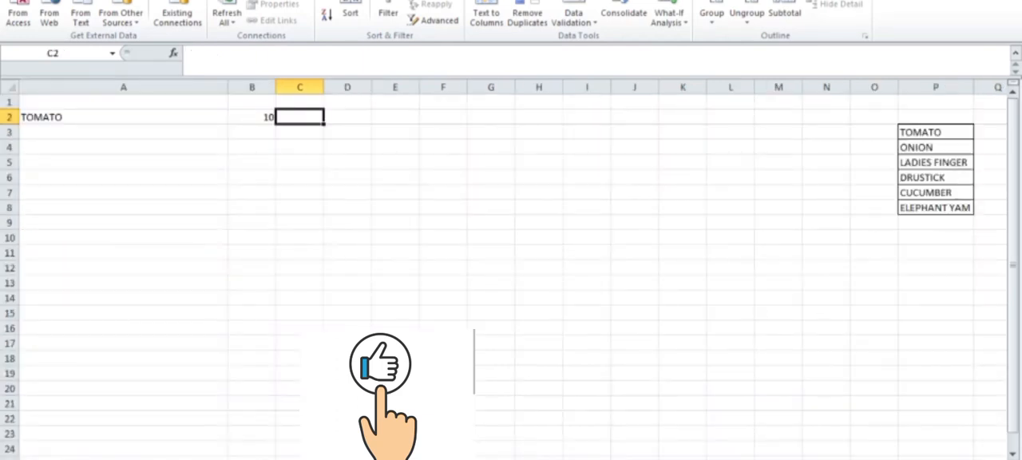
pyautogui.click(122, 102)
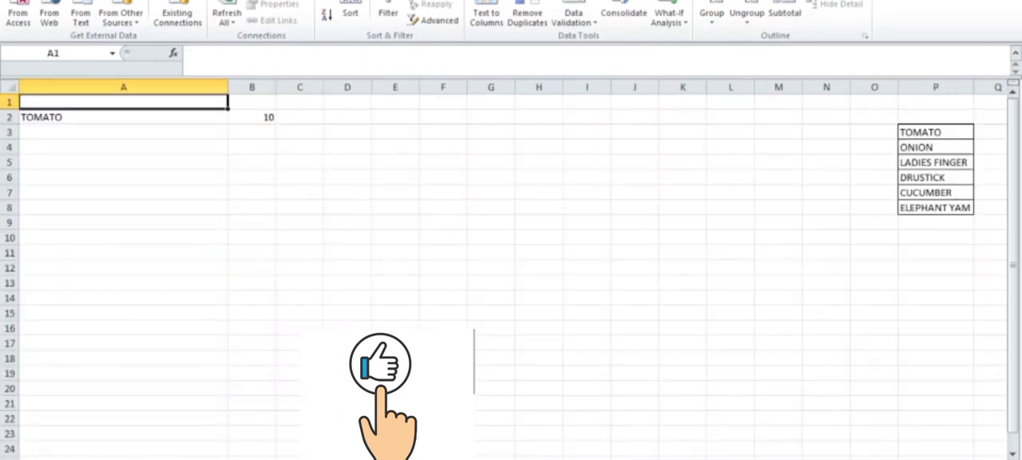
pyautogui.hotkey('ctrl', 'v')
pyautogui.click(539, 253)
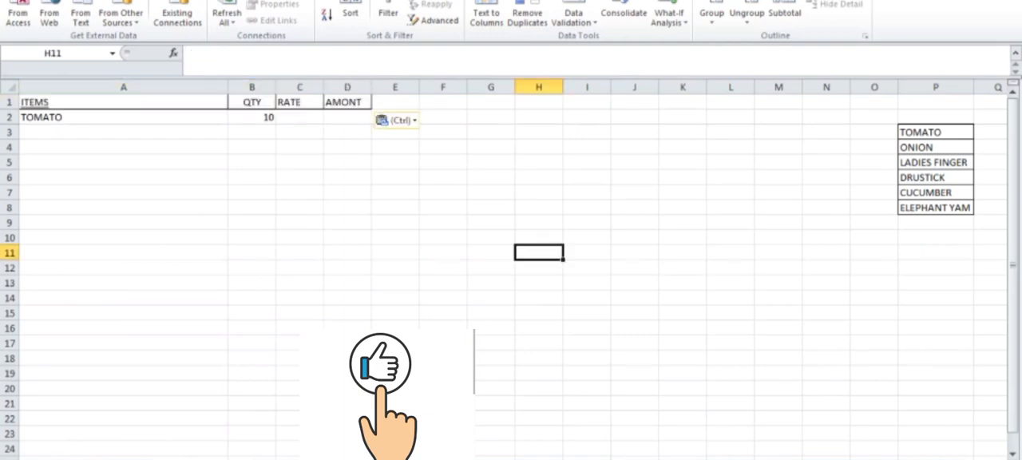
# Enter a rate of 25 for TOMATO in cell C2
pyautogui.click(299, 117)
pyautogui.write('2')
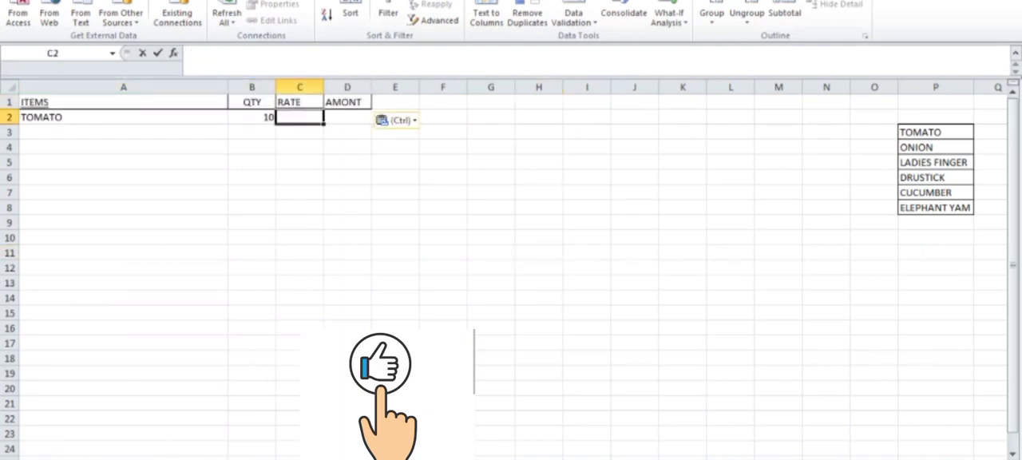
pyautogui.write('5')
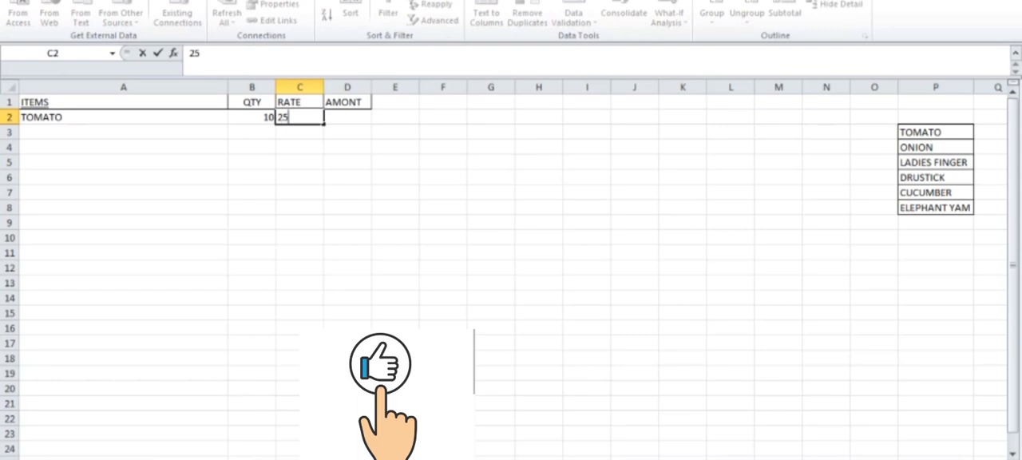
pyautogui.press('Tab')
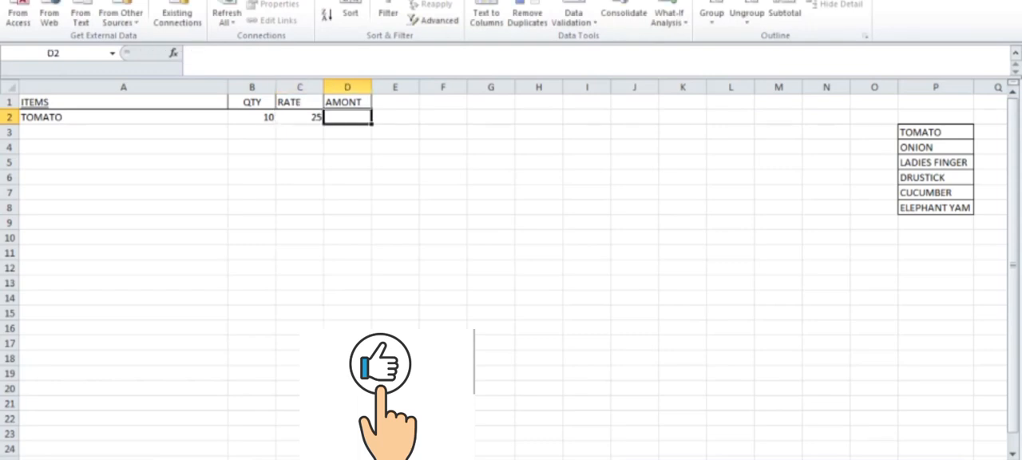
# Calculate the TOMATO amount in D2 with the formula =B2*C2
pyautogui.write('=')
pyautogui.press('Left')
pyautogui.press('Left')
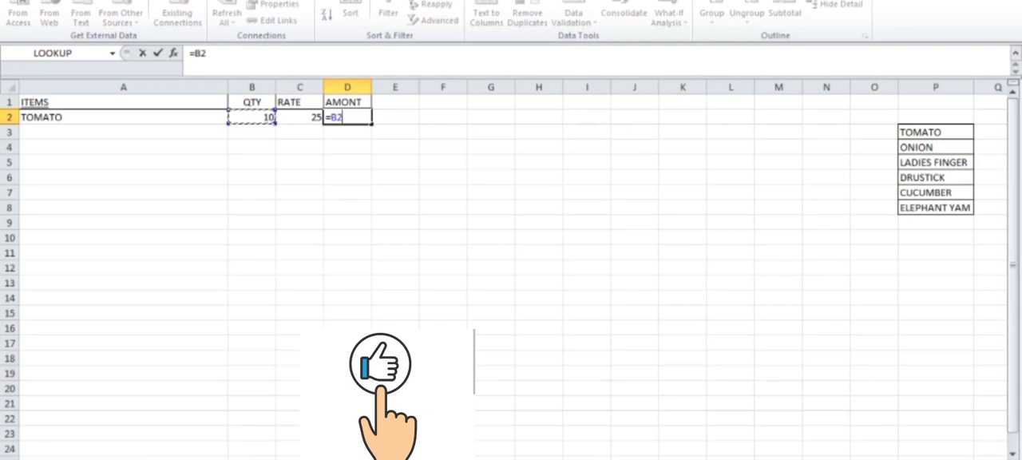
pyautogui.write('*')
pyautogui.press('Left')
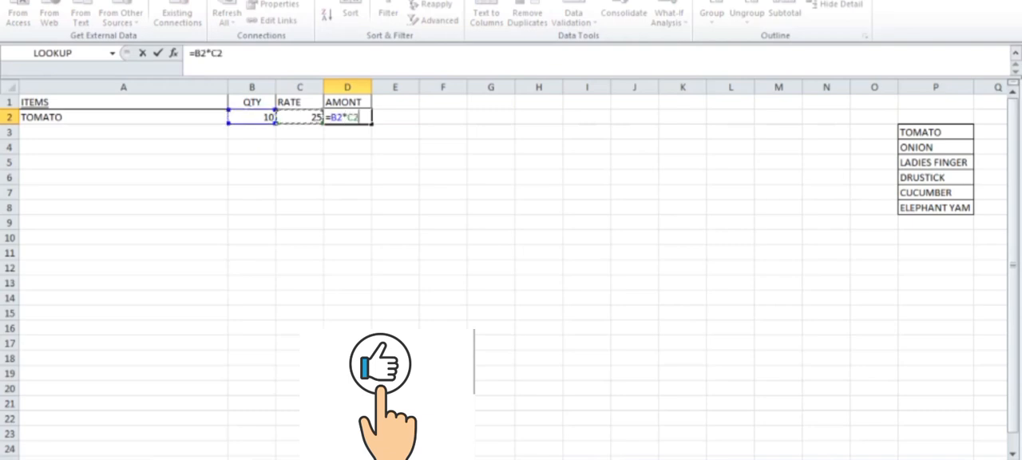
pyautogui.press('Return')
pyautogui.press('Up')
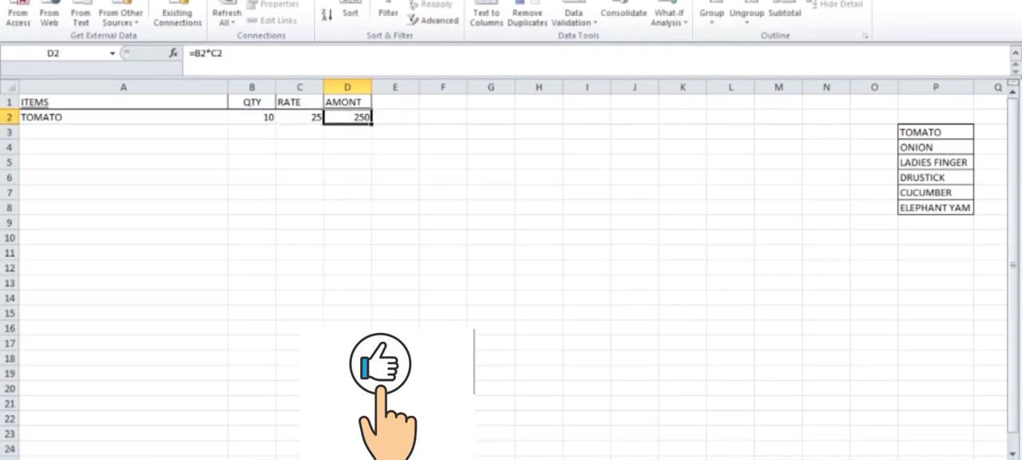
# Fill the amount formula in D2 down through cell D13
pyautogui.moveTo(371, 124); pyautogui.dragTo(371, 289)
pyautogui.click(443, 282)
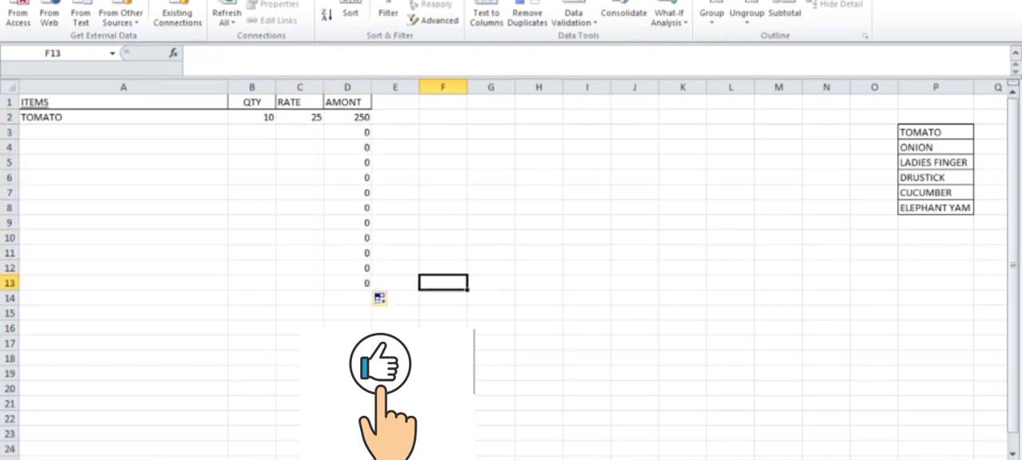
# Choose ONION from the drop-down list in A3, with a quantity of 25 in B3 and a rate of 10 in C3
pyautogui.click(124, 132)
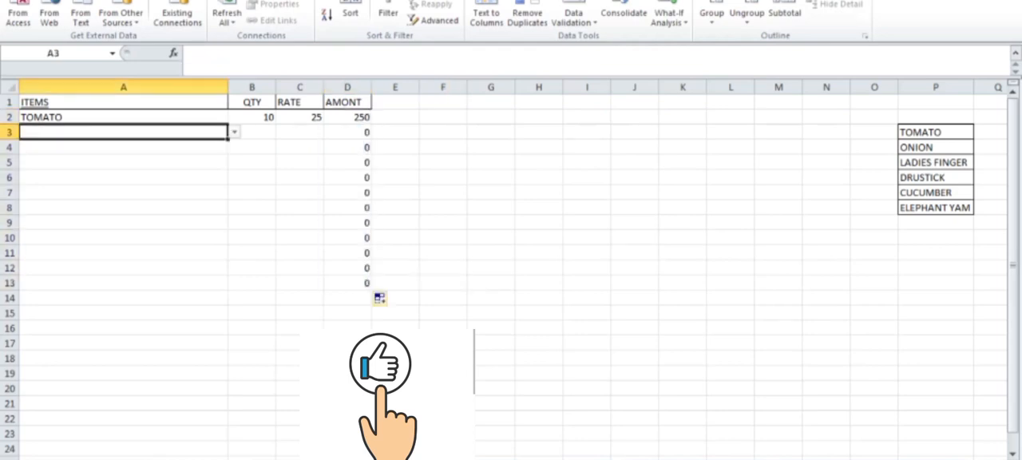
pyautogui.click(234, 133)
pyautogui.click(124, 155)
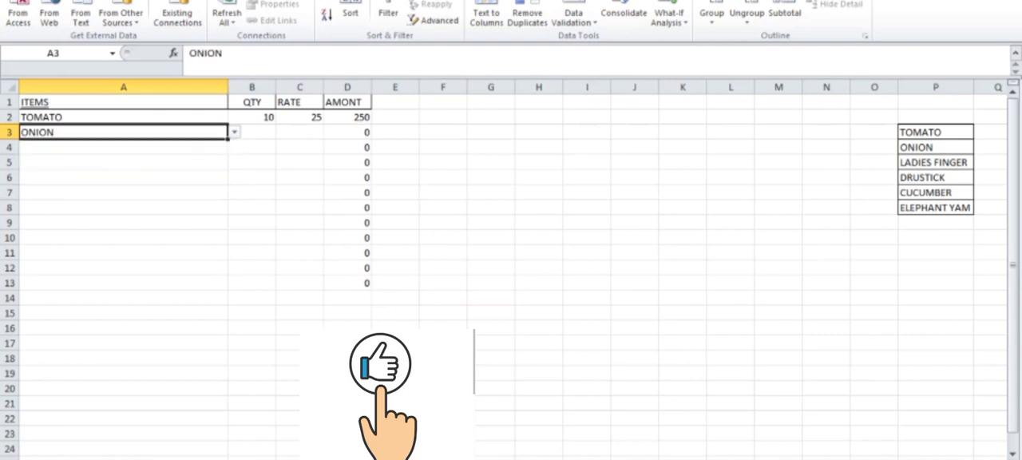
pyautogui.click(251, 133)
pyautogui.write('25')
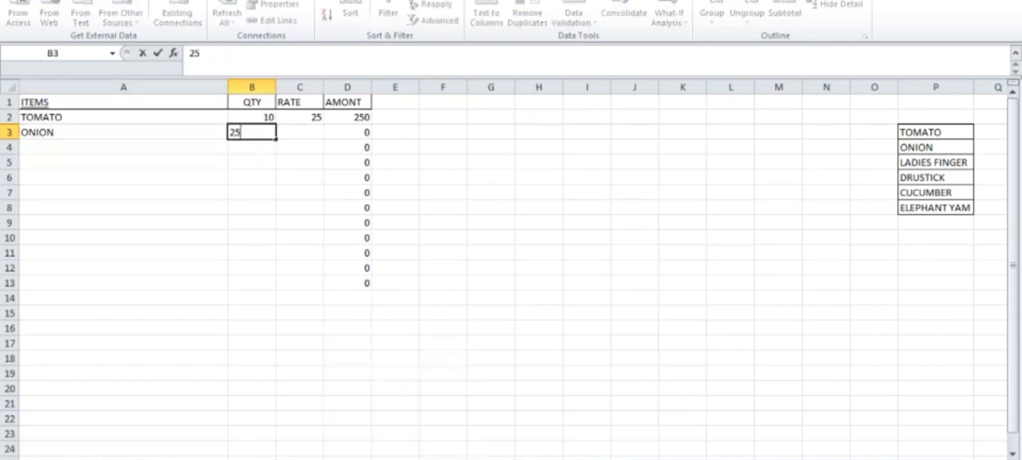
pyautogui.press('Return')
pyautogui.click(299, 132)
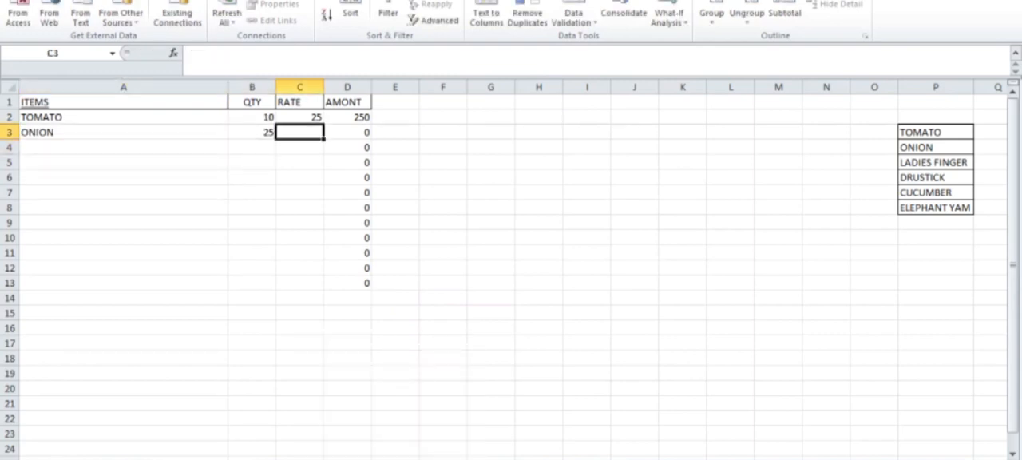
pyautogui.write('10')
pyautogui.press('Return')
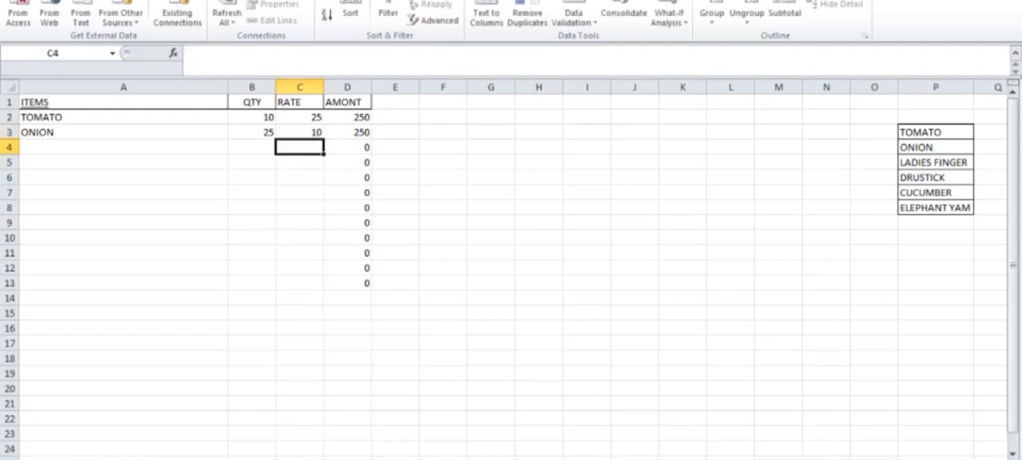
# Choose DRUSTICK from the drop-down list in A4
pyautogui.click(123, 147)
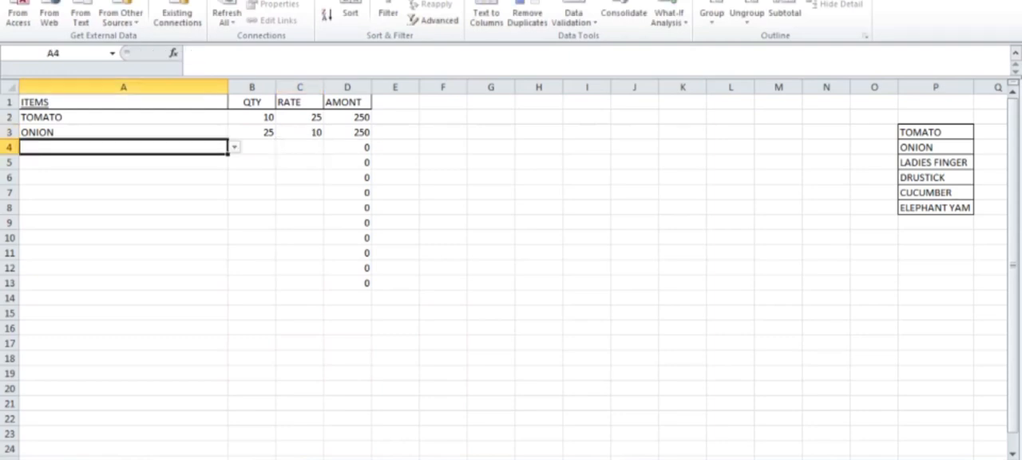
pyautogui.click(235, 147)
pyautogui.click(152, 189)
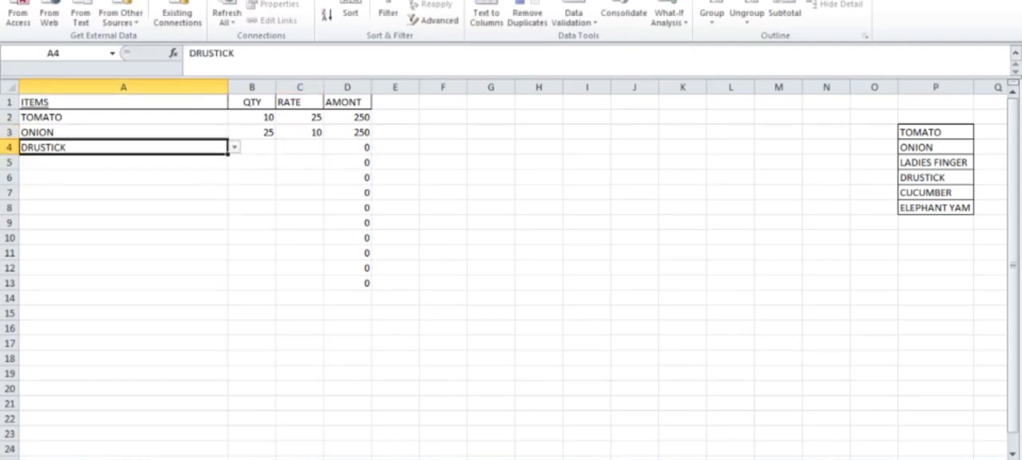
# Try to enter the unlisted item PAPPAYA in the validated cell A5 and cancel the entry
pyautogui.click(123, 223)
pyautogui.click(123, 162)
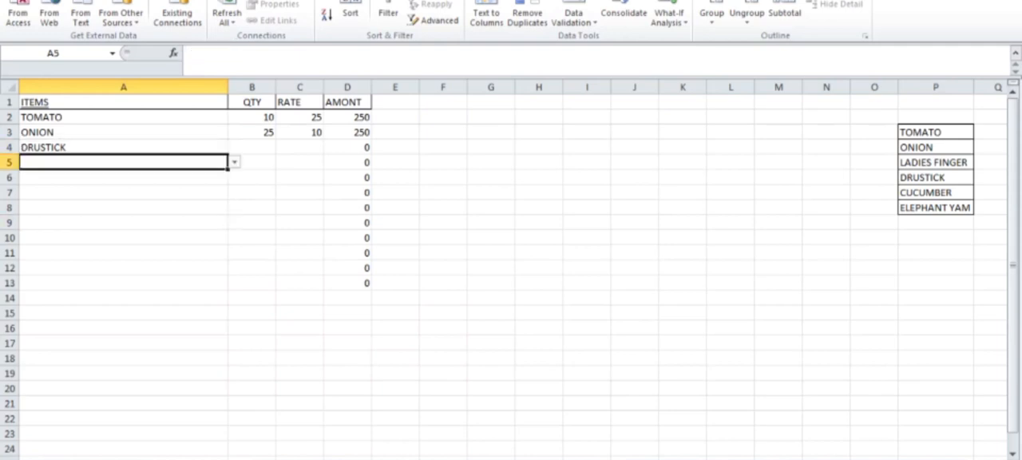
pyautogui.write('PAPPAYA')
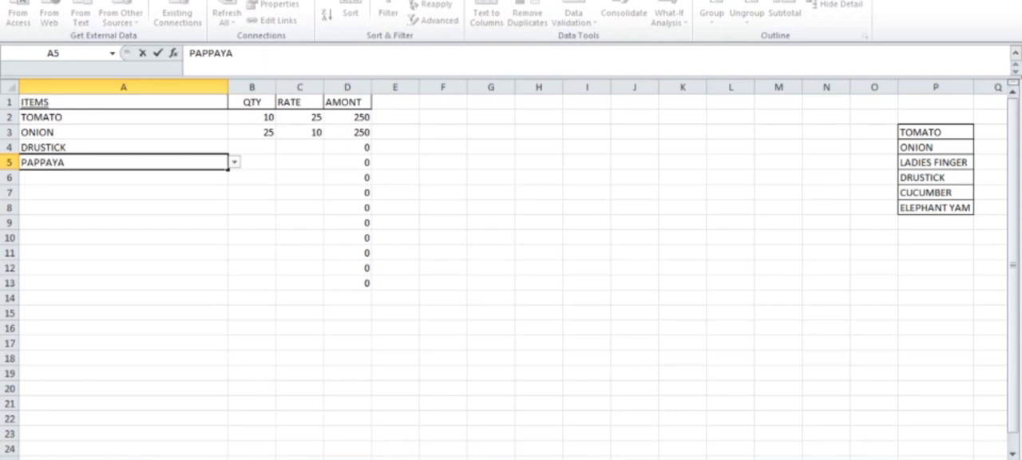
pyautogui.press('Return')
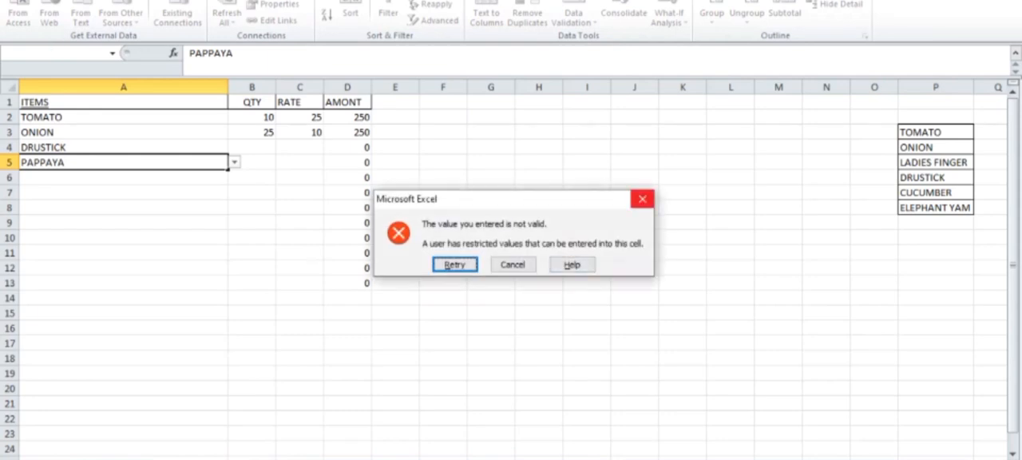
pyautogui.click(642, 198)
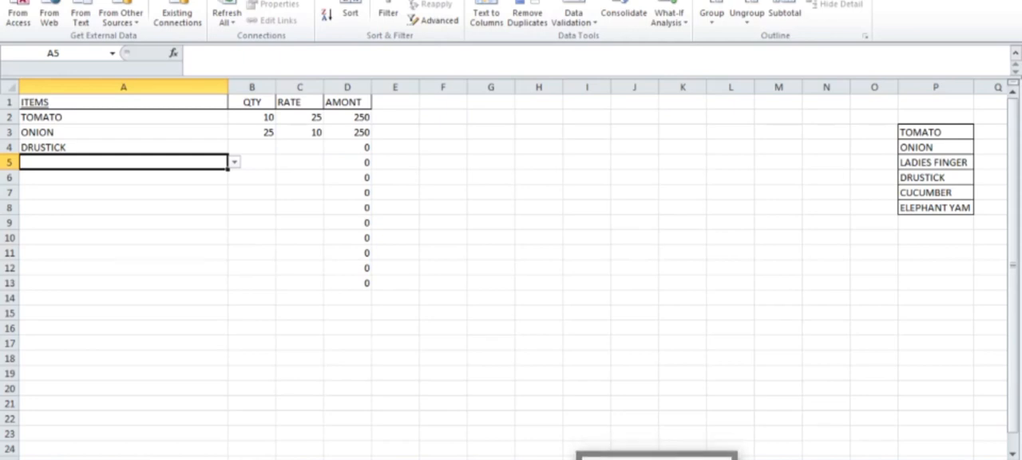
pyautogui.click(779, 268)
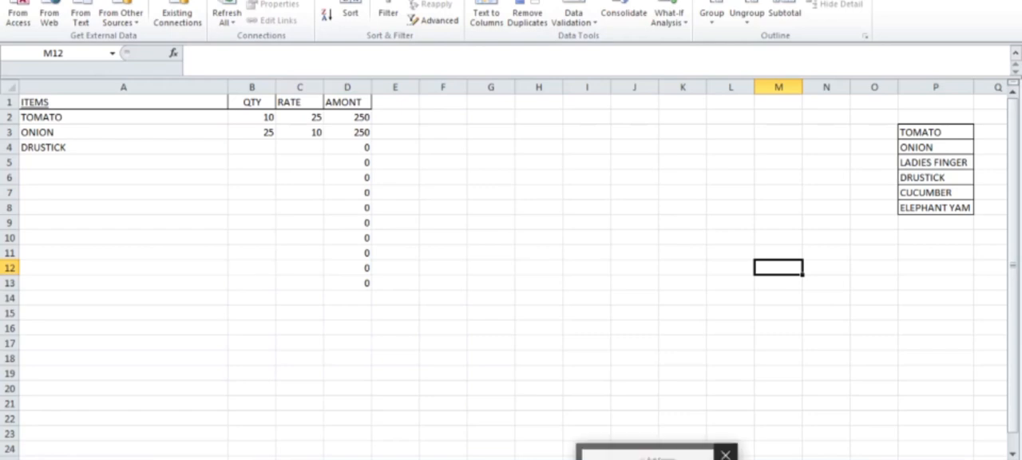
pyautogui.click(659, 458)
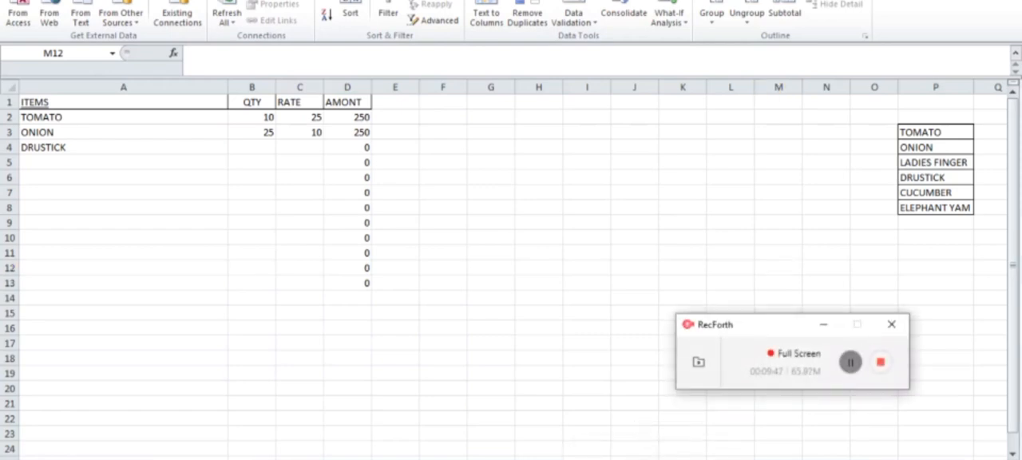